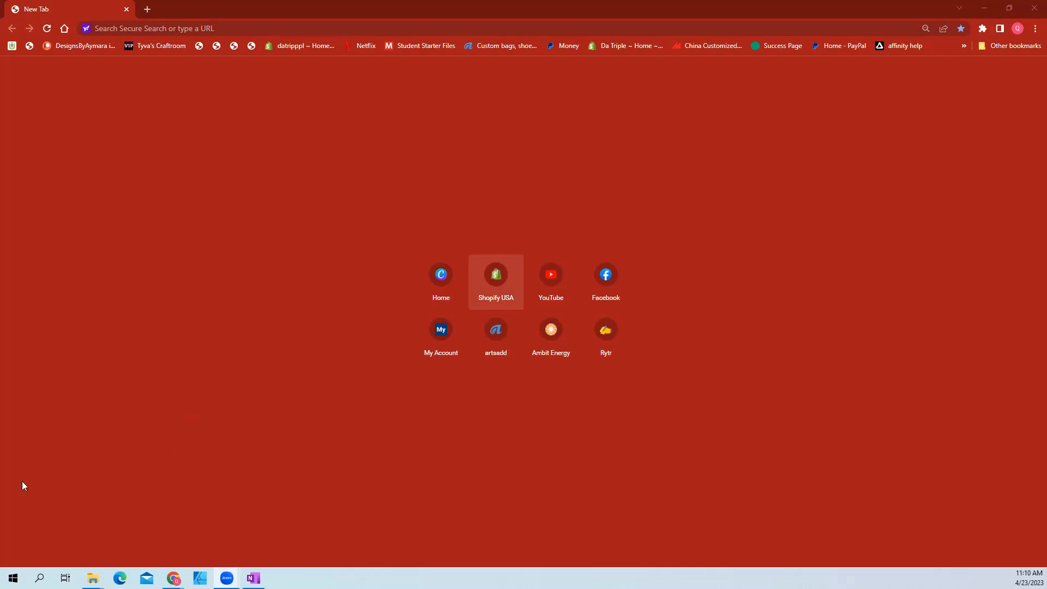
# Step: Open the PDF "_social media animated flyer 14" from the 2023 Flyer folder in a new browser tab
pyautogui.moveTo(92, 577)
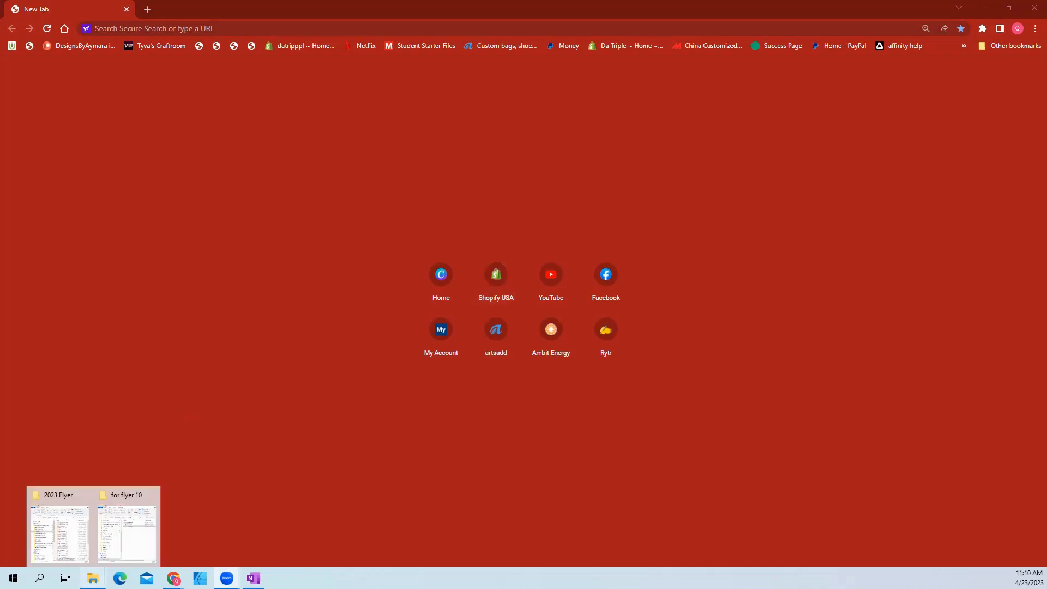
pyautogui.click(70, 539)
pyautogui.scroll(-2, 632, 415)
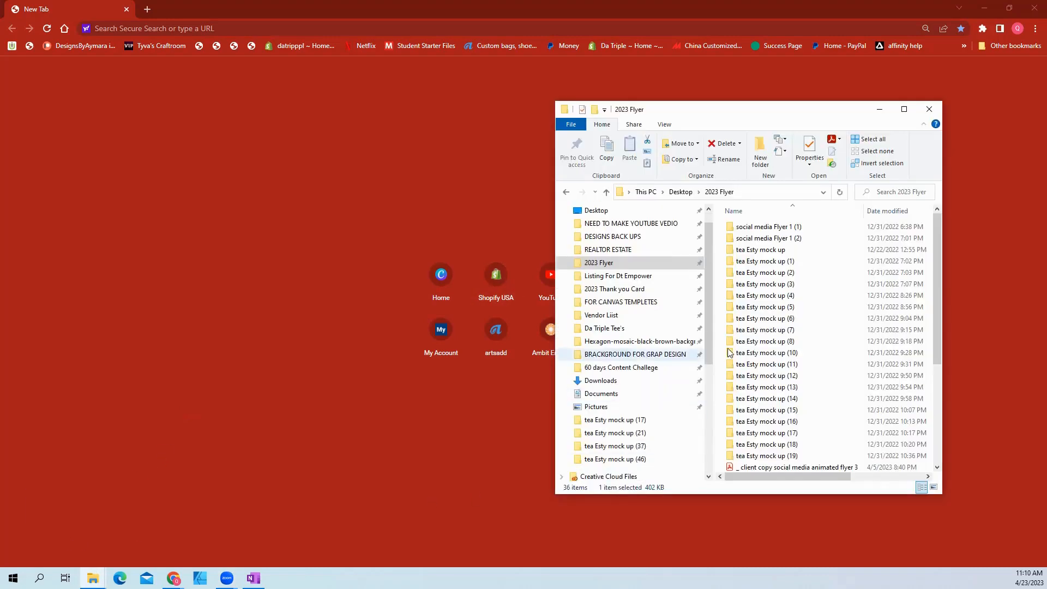
pyautogui.scroll(-5, 774, 382)
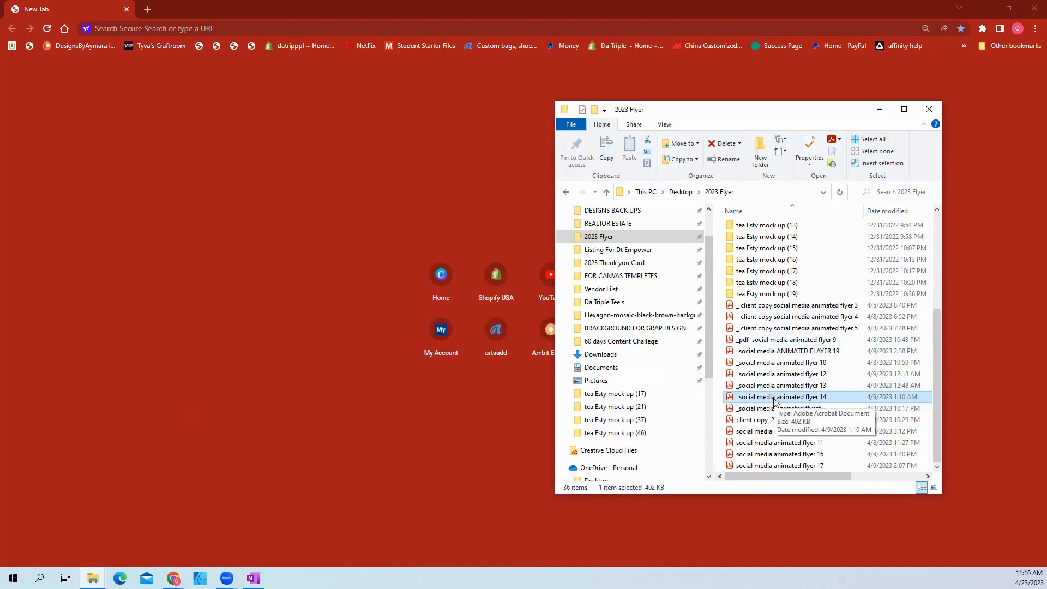
pyautogui.moveTo(775, 402); pyautogui.dragTo(167, 13)
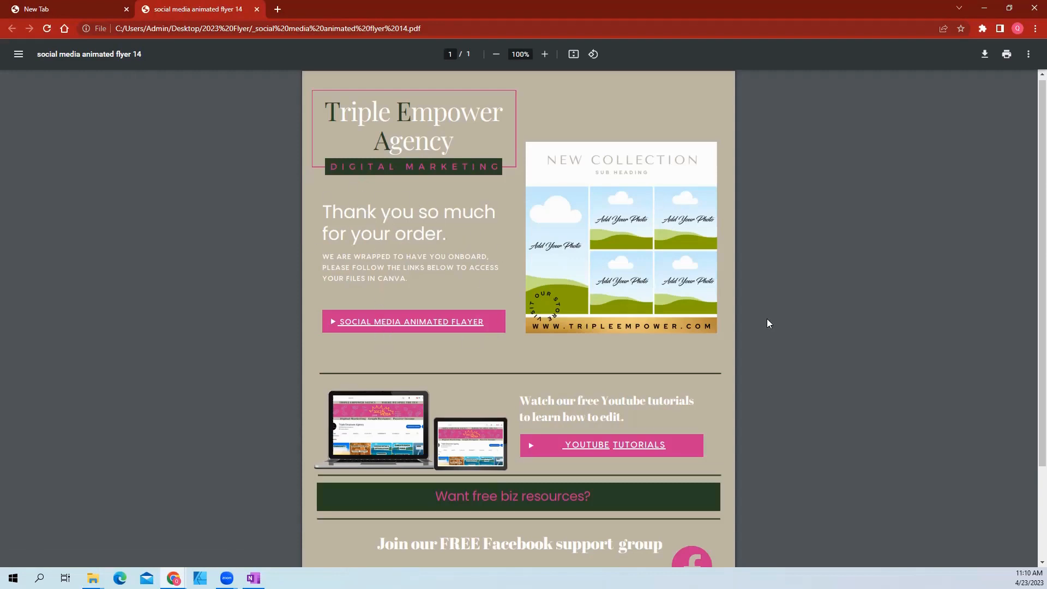
# Step: Look over the thank-you PDF, follow its "Social Media Animated Flayer" link and use the shared template
pyautogui.scroll(-2, 766, 323)
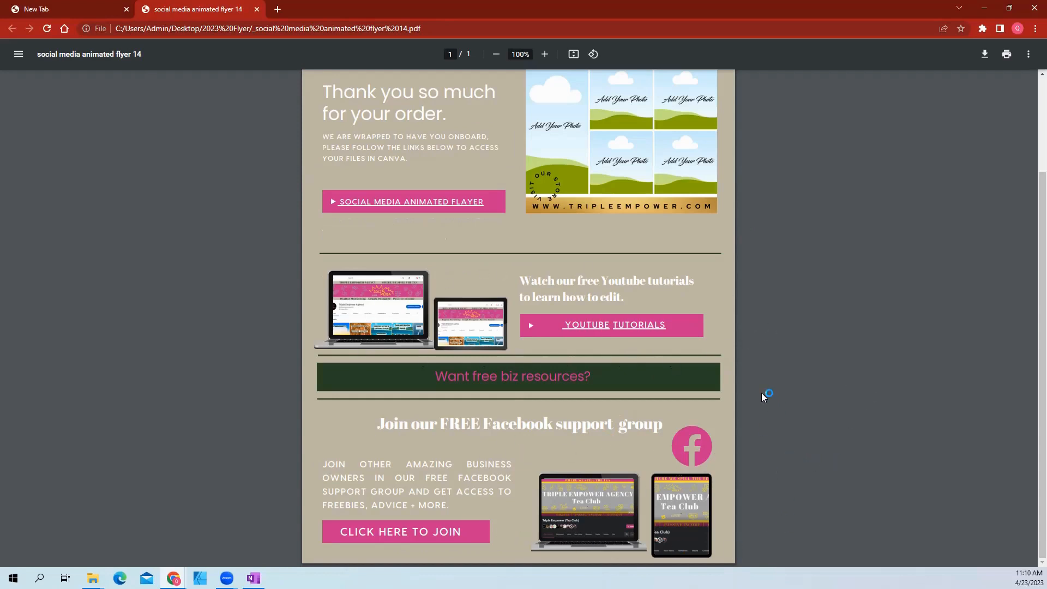
pyautogui.scroll(1, 762, 395)
pyautogui.scroll(2, 437, 351)
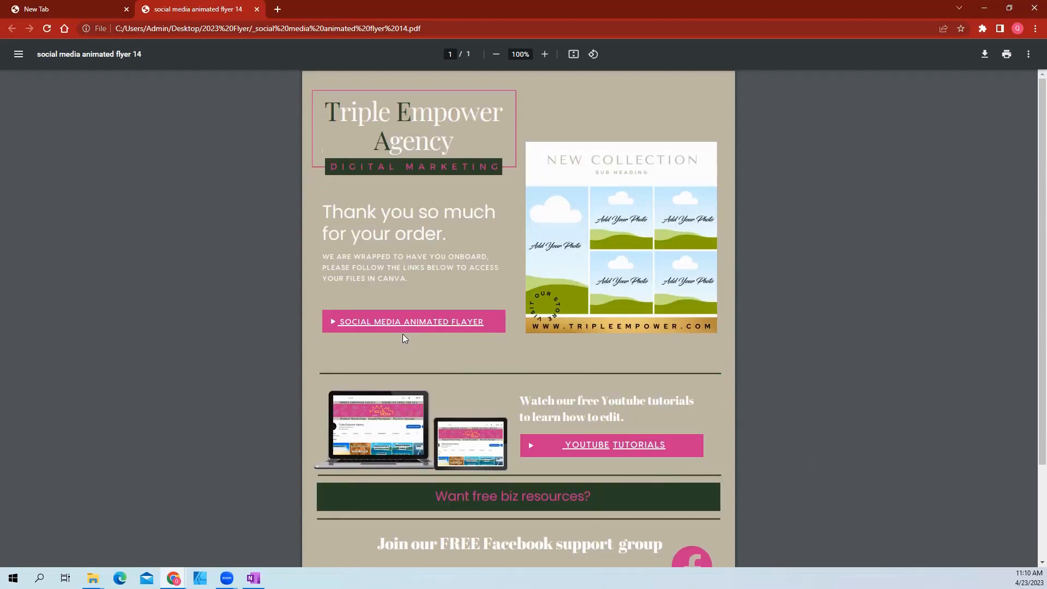
pyautogui.click(395, 323)
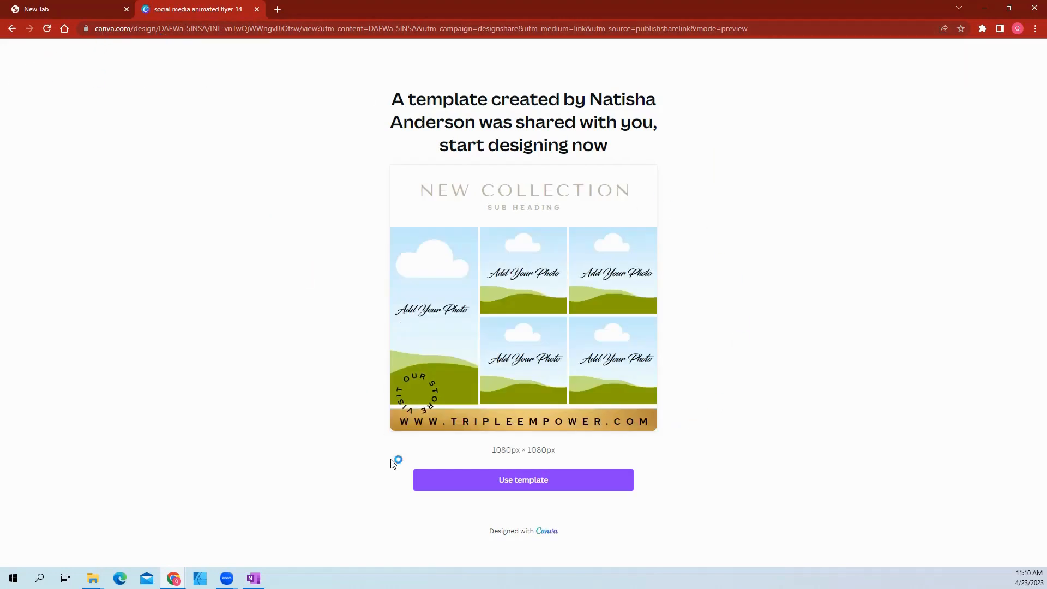
pyautogui.click(510, 482)
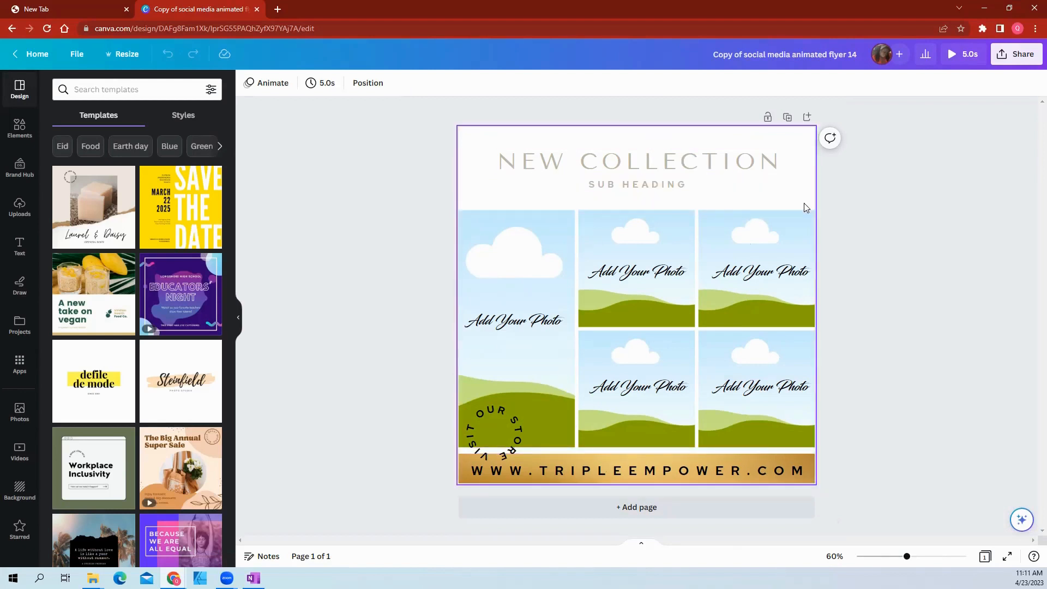
# Step: Delete all five "Add Your Photo" text labels from the photo frames on the flyer
pyautogui.click(625, 387)
pyautogui.press('Delete')
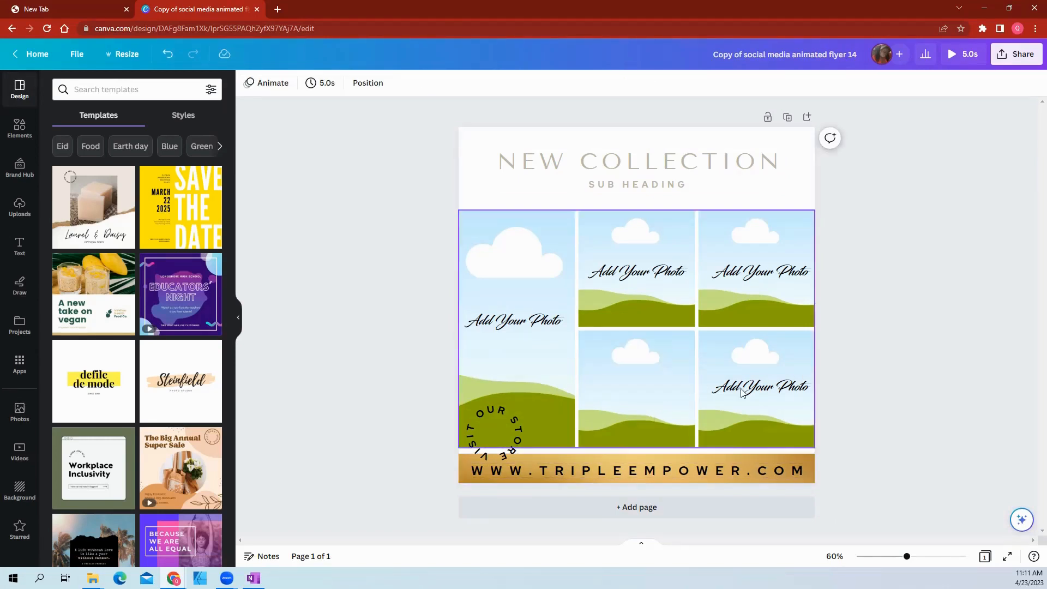
pyautogui.click(742, 391)
pyautogui.click(761, 351)
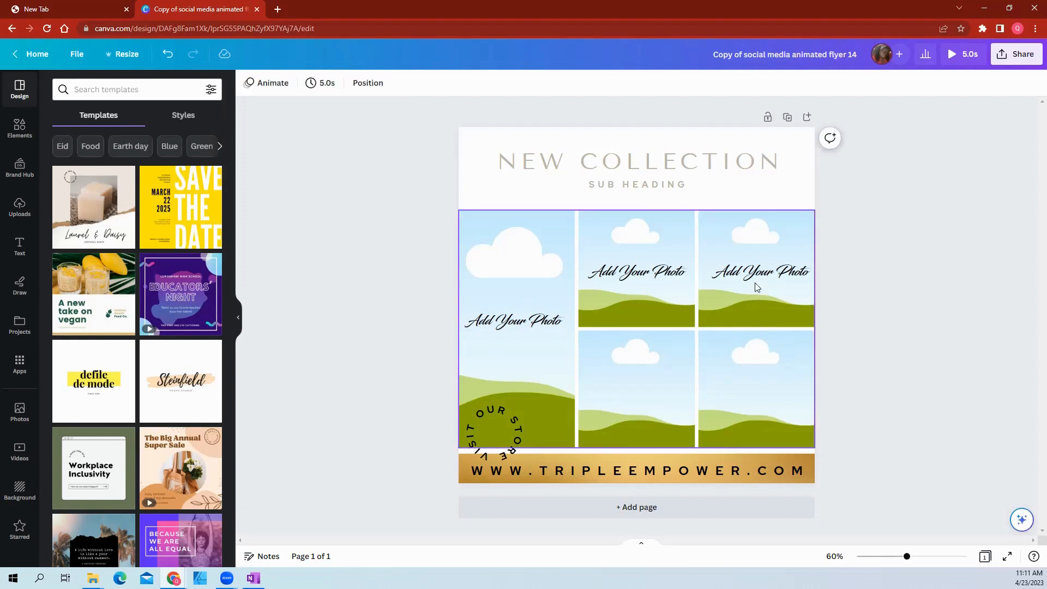
pyautogui.click(756, 287)
pyautogui.click(760, 238)
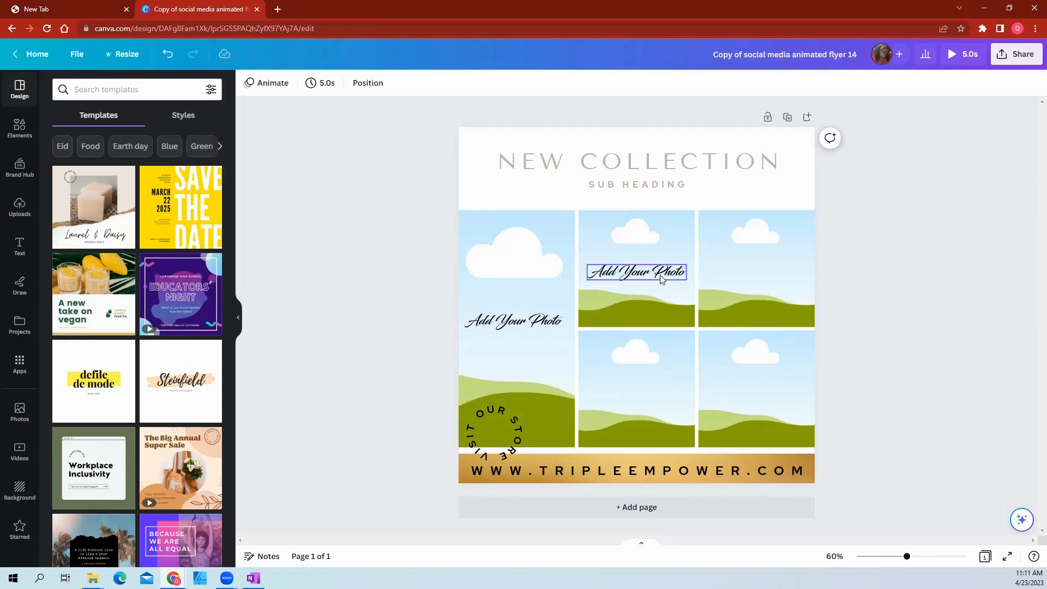
pyautogui.click(661, 275)
pyautogui.click(633, 236)
pyautogui.click(537, 320)
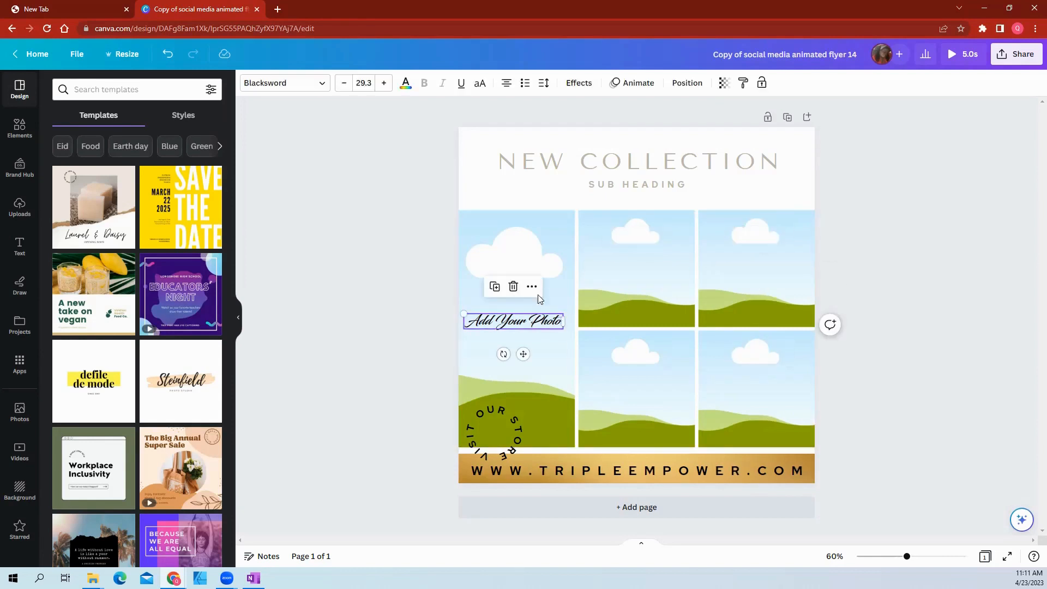
pyautogui.click(513, 287)
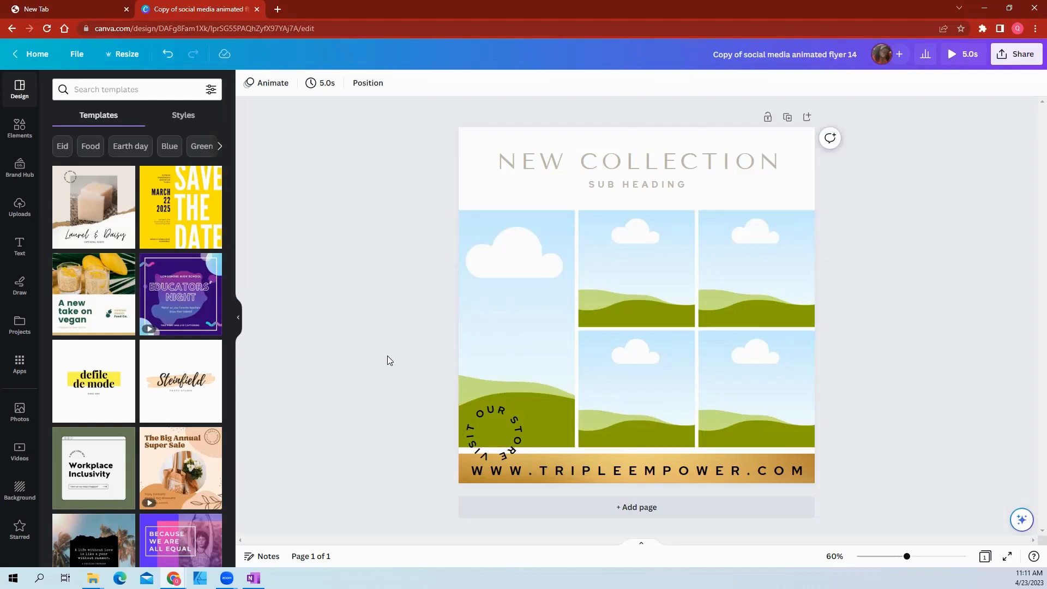
# Step: Change the flyer's background to the dark green from the Da Triple brand palette
pyautogui.click(463, 179)
pyautogui.click(248, 83)
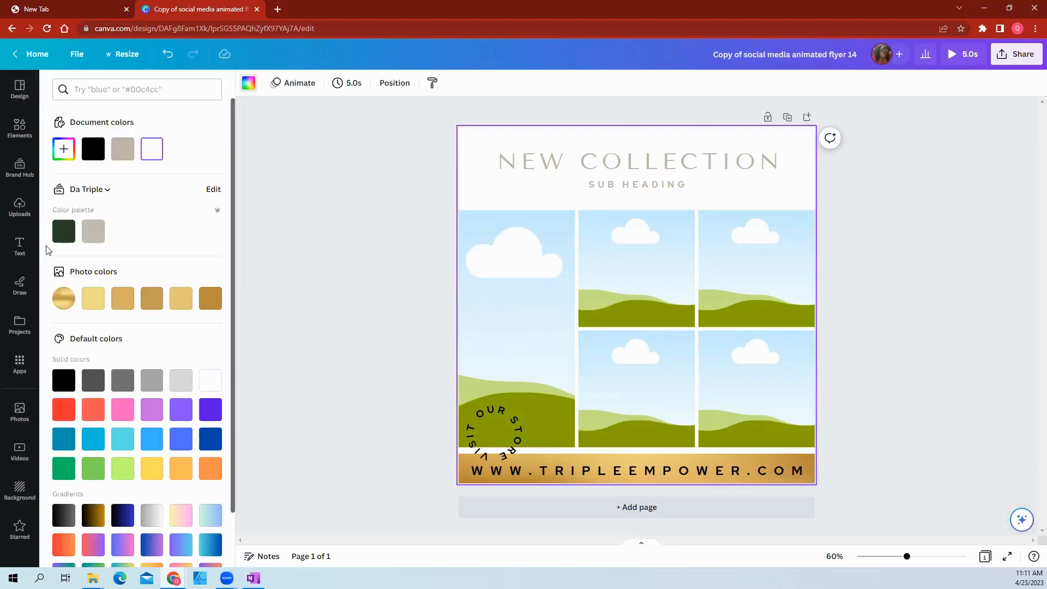
pyautogui.click(64, 231)
pyautogui.click(315, 340)
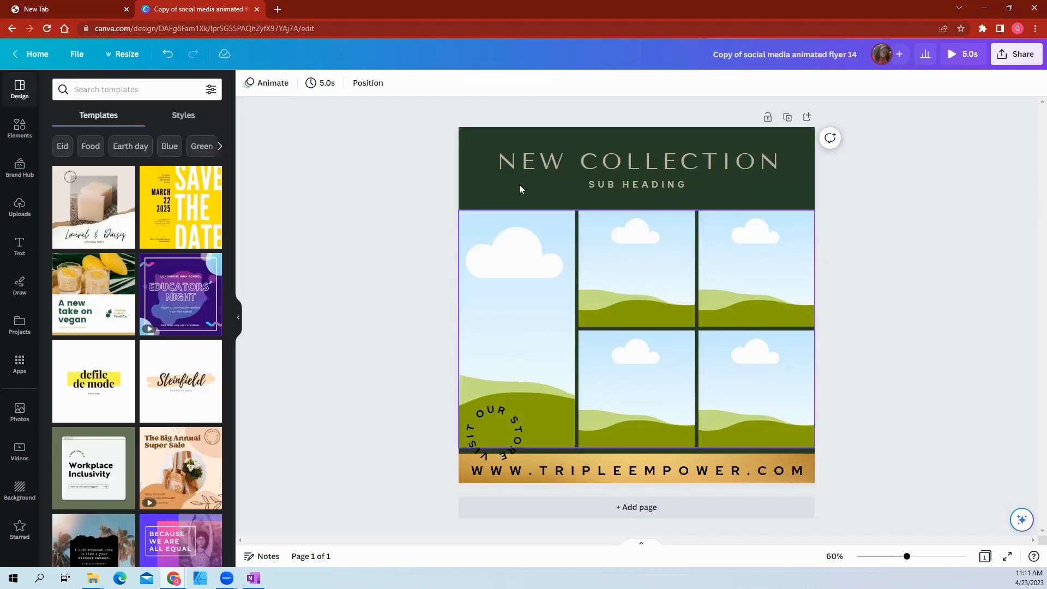
pyautogui.click(535, 164)
pyautogui.doubleClick(534, 161)
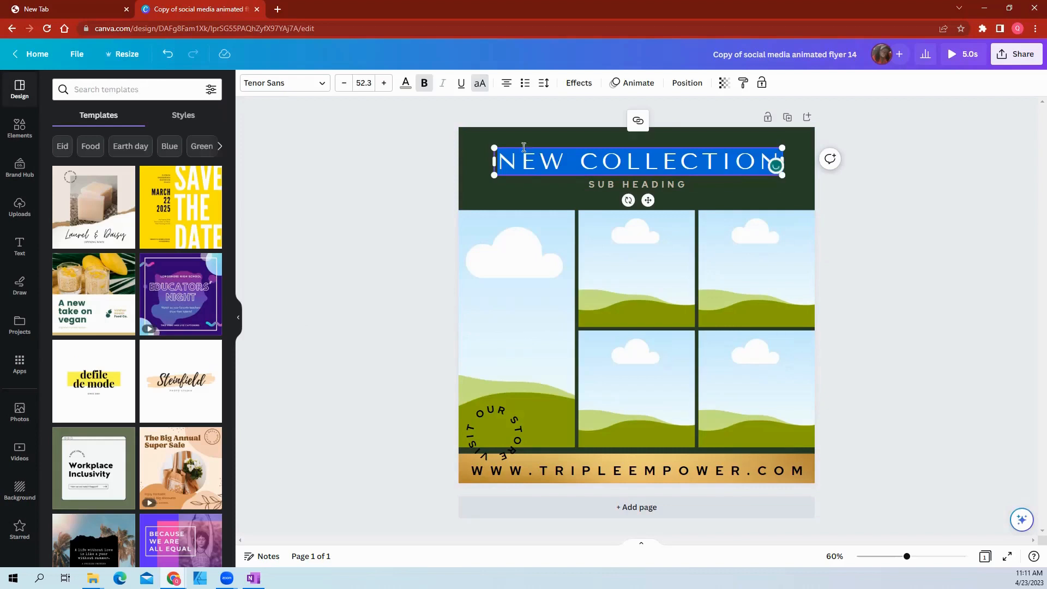
pyautogui.click(404, 85)
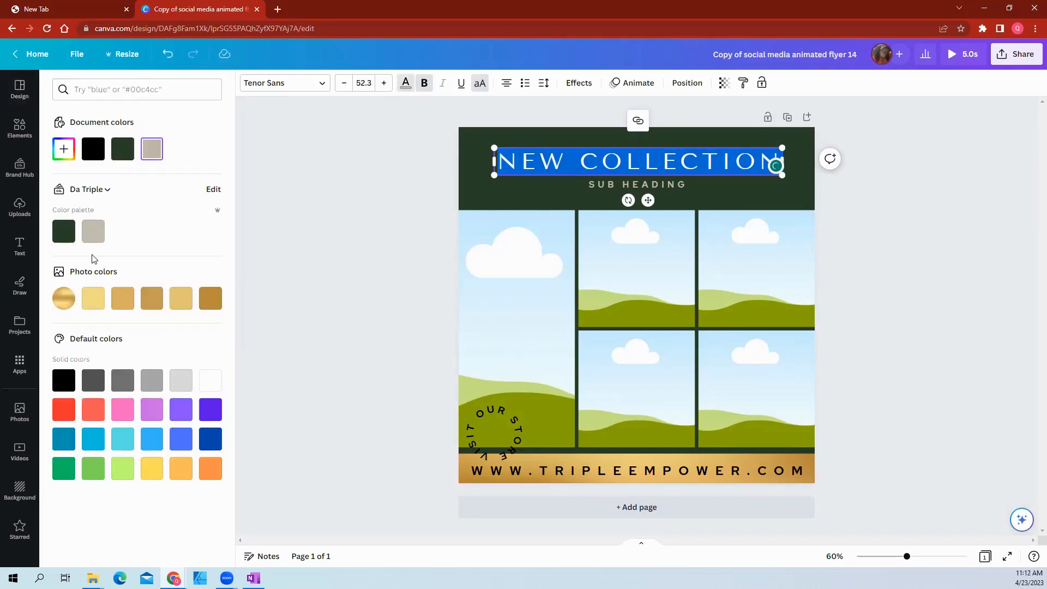
pyautogui.click(405, 85)
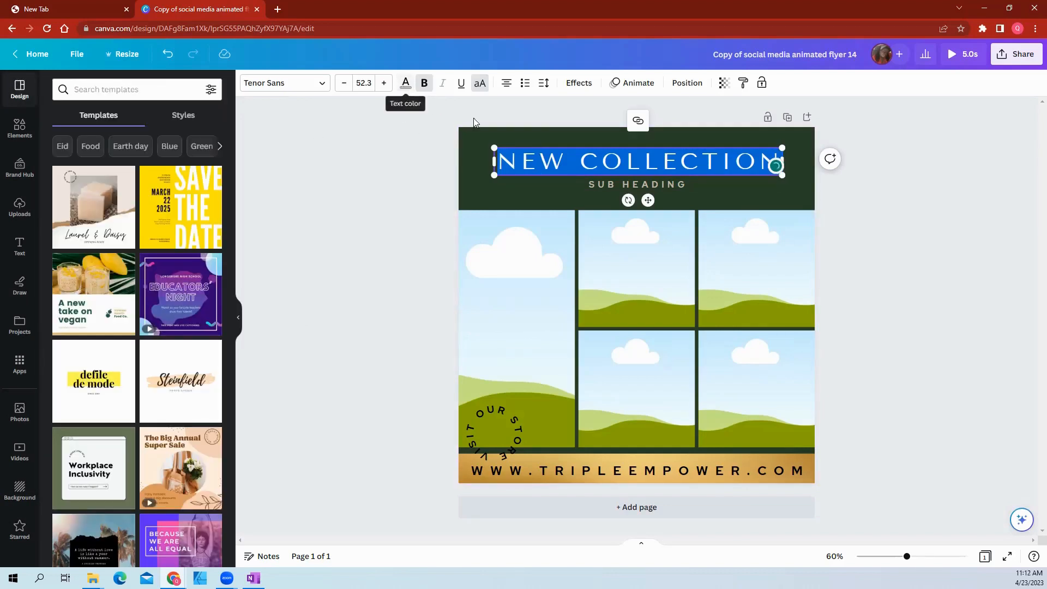
pyautogui.click(397, 217)
# Step: Recolor the "NEW COLLECTION" heading with the custom deep blue #1E00B2
pyautogui.click(521, 167)
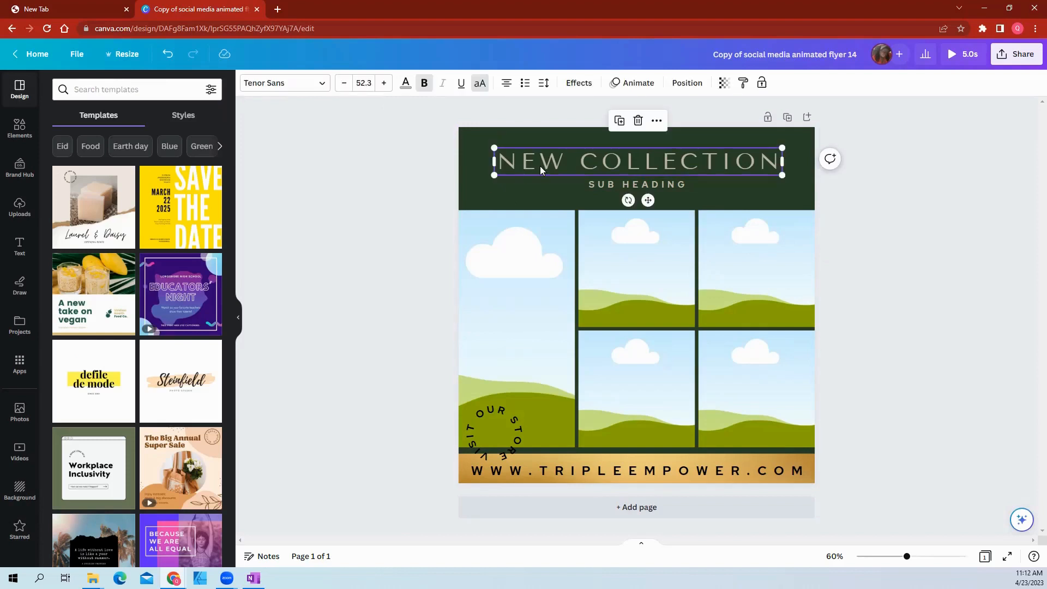
pyautogui.click(405, 83)
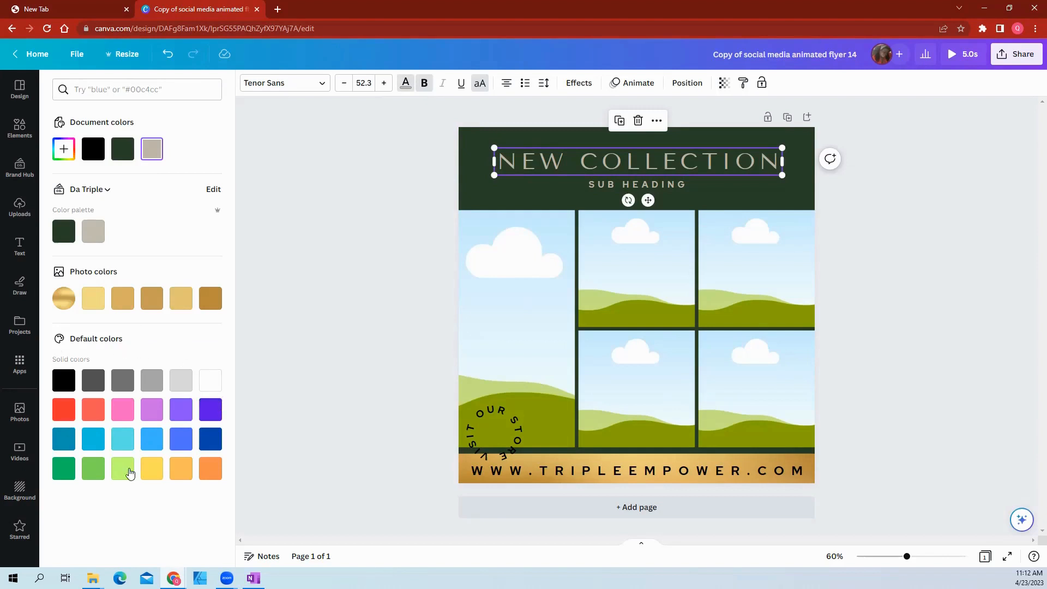
pyautogui.click(63, 151)
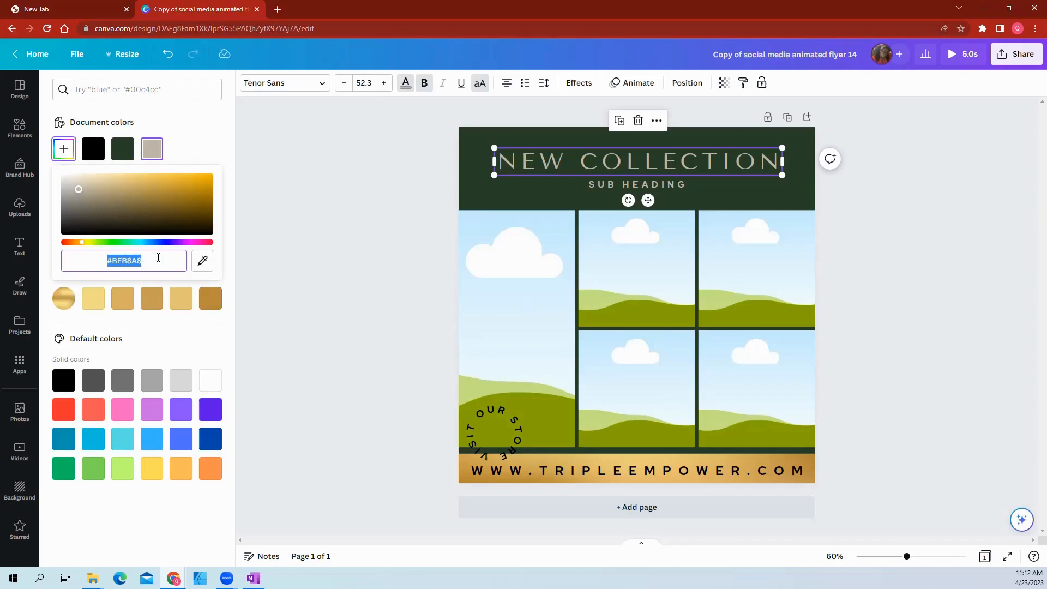
pyautogui.moveTo(81, 244); pyautogui.dragTo(165, 245)
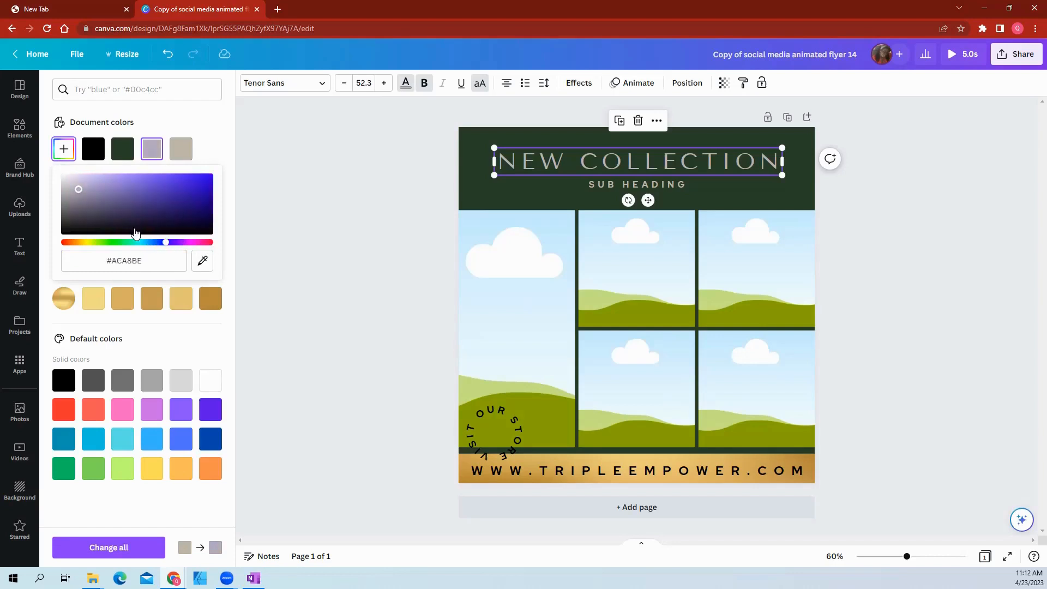
pyautogui.moveTo(78, 189); pyautogui.dragTo(220, 196)
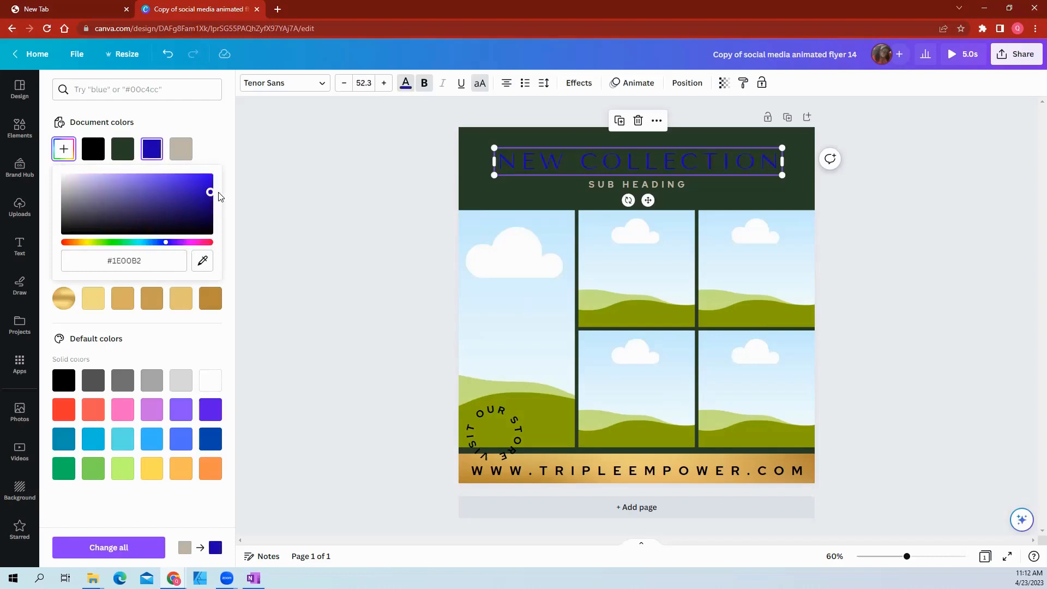
pyautogui.click(235, 225)
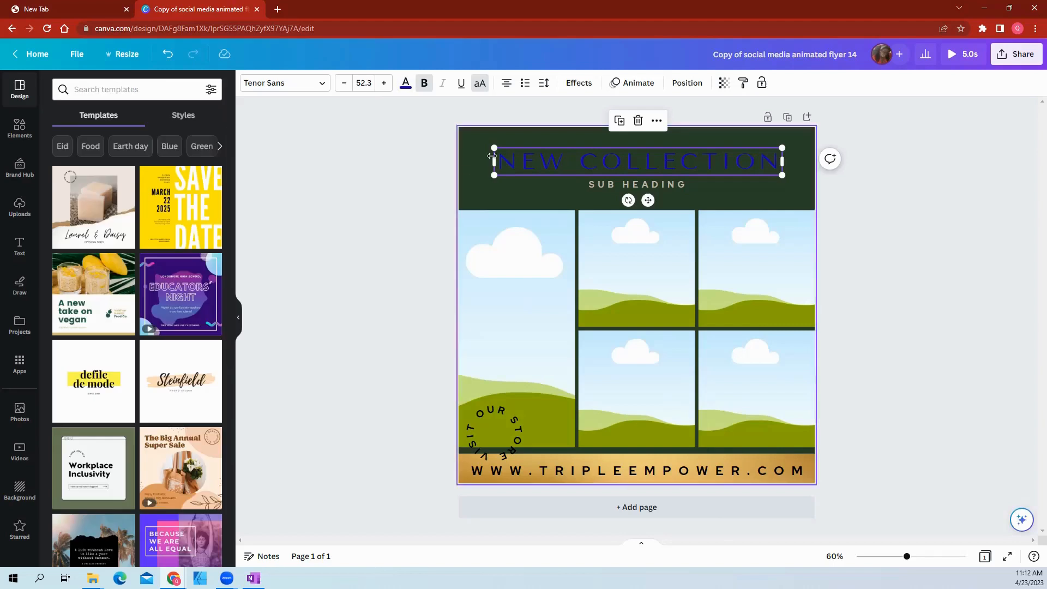
# Step: Set the "NEW COLLECTION" heading's text color to the default solid white
pyautogui.click(406, 91)
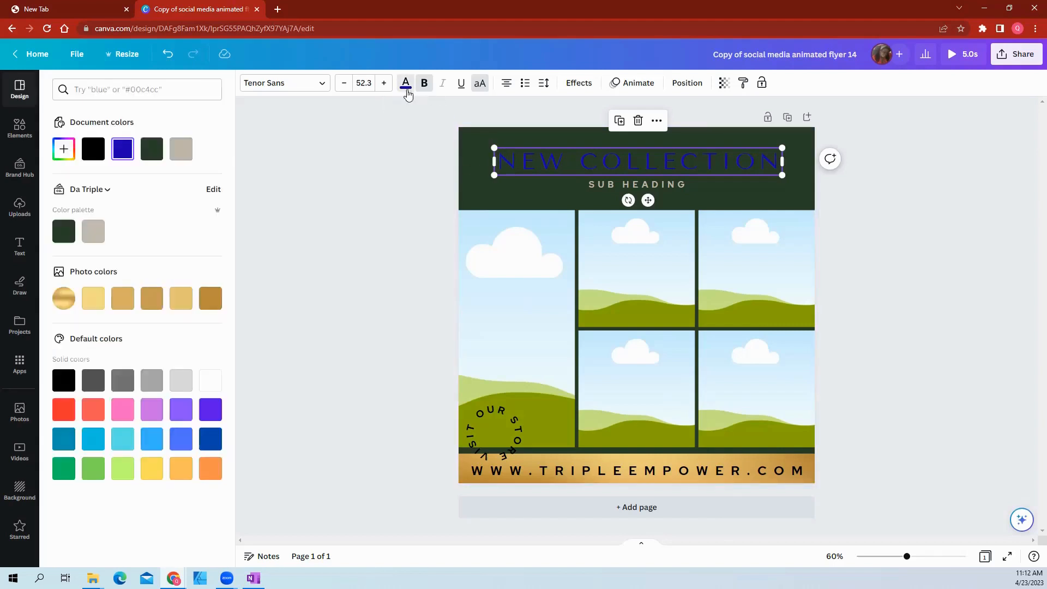
pyautogui.click(211, 379)
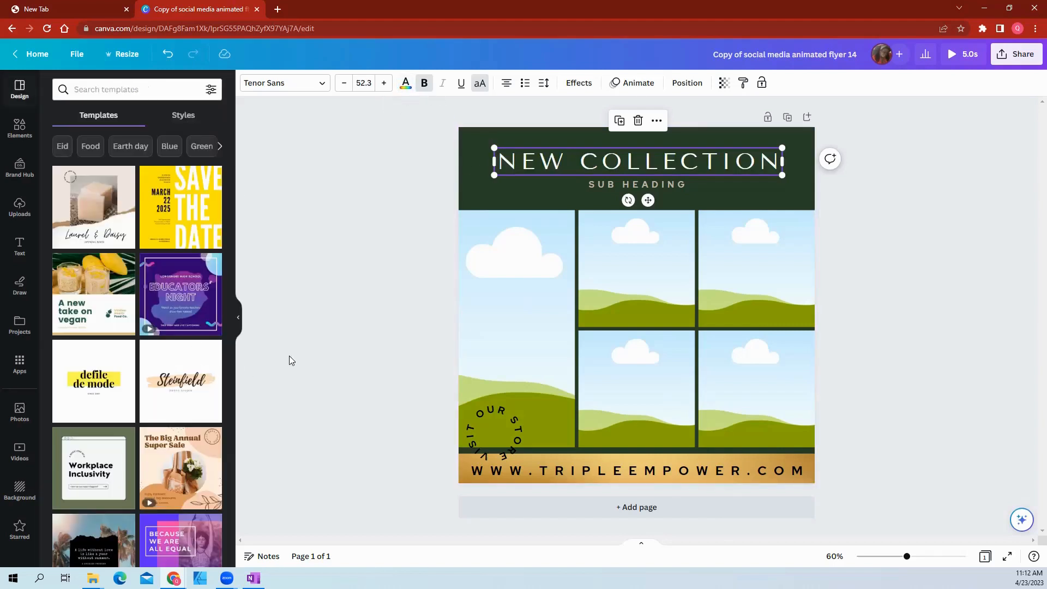
pyautogui.click(917, 295)
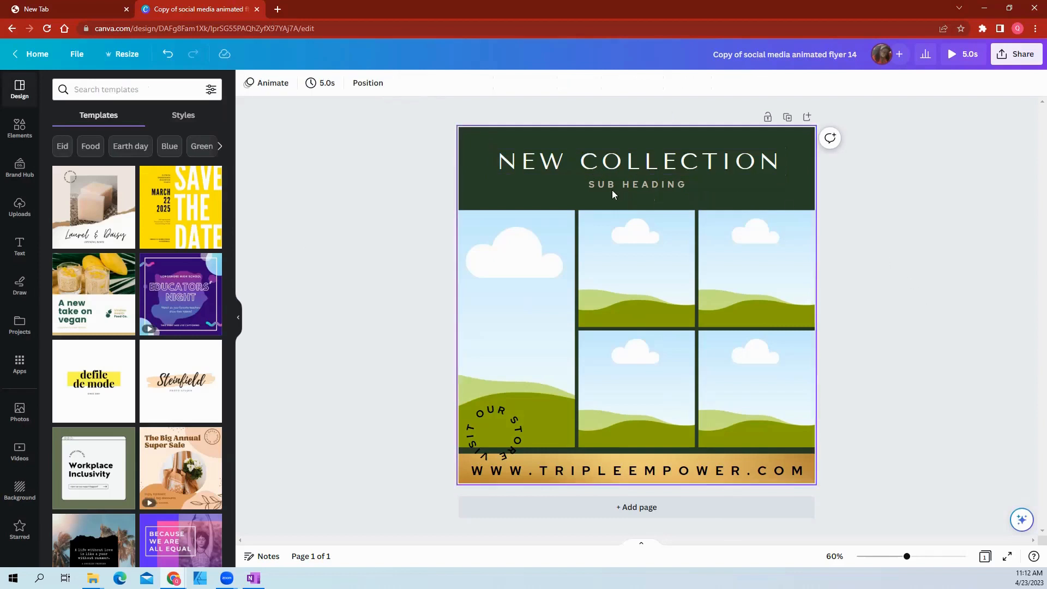
# Step: Replace the subheading text with "while supply Last" and display it in uppercase
pyautogui.doubleClick(622, 181)
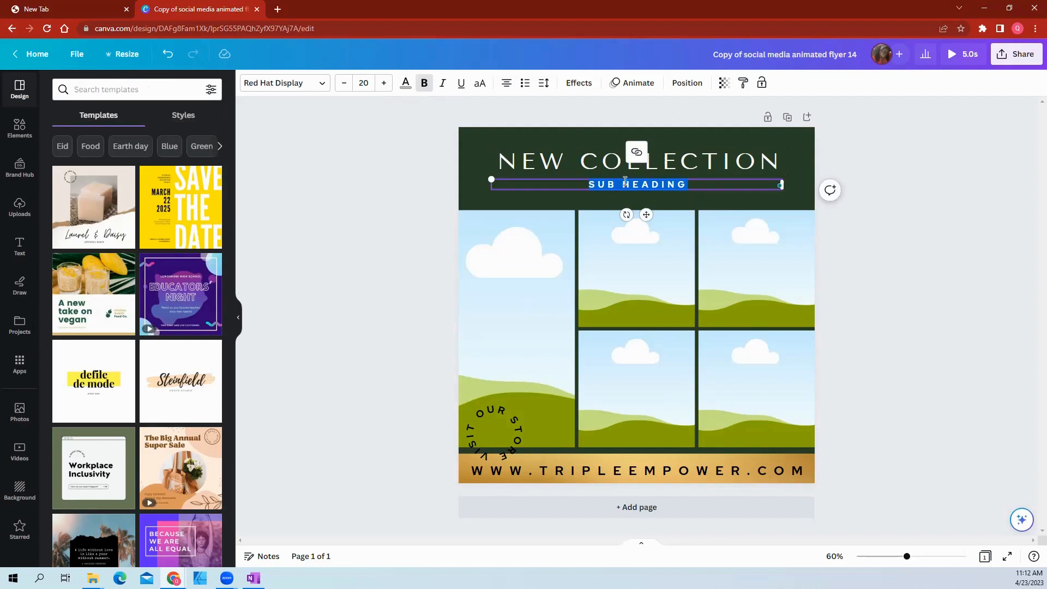
pyautogui.write('walles')
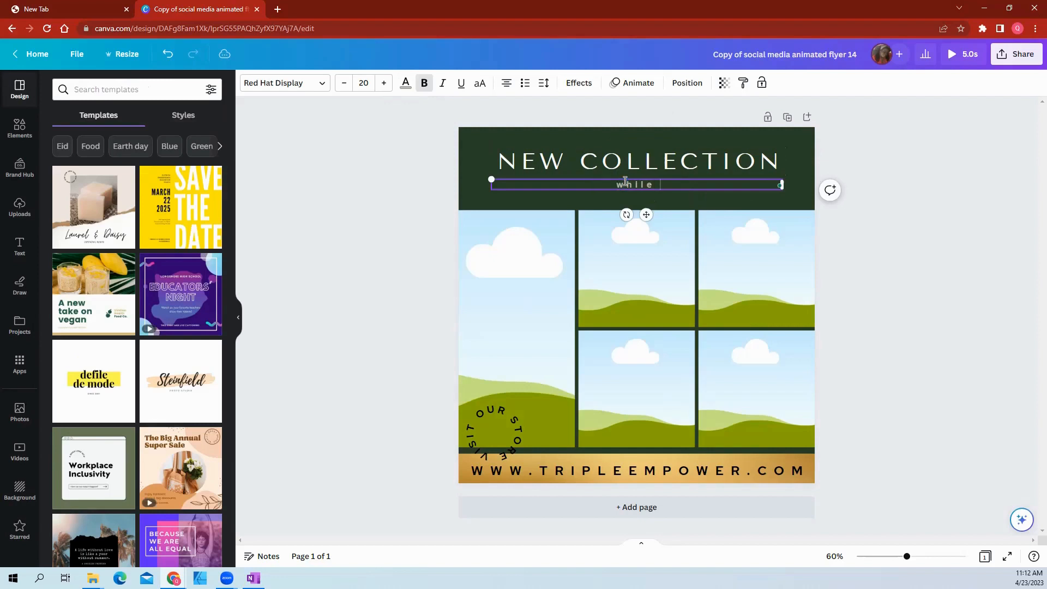
pyautogui.write('upply Last')
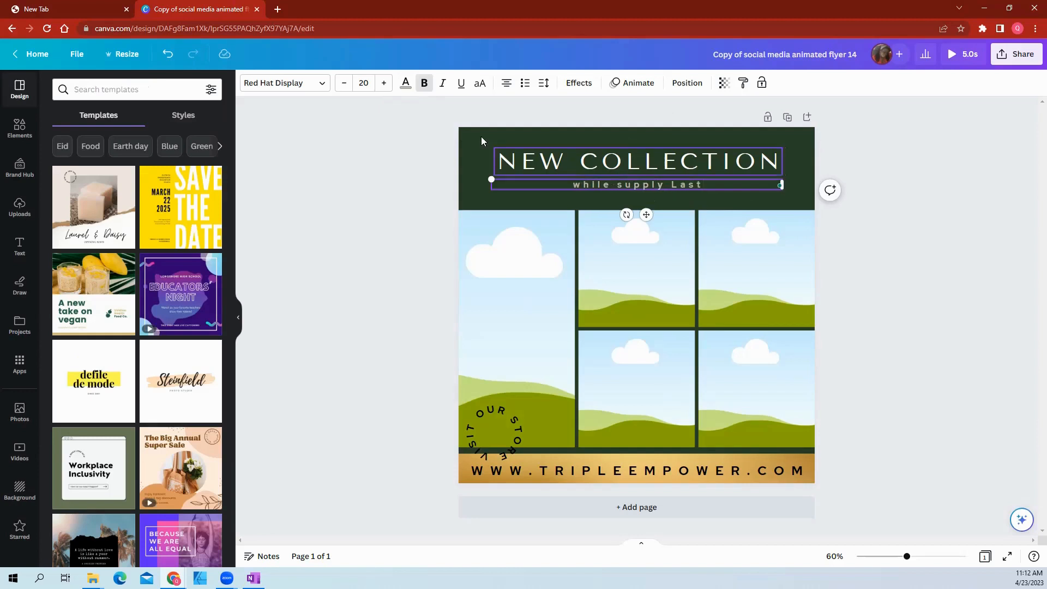
pyautogui.click(480, 83)
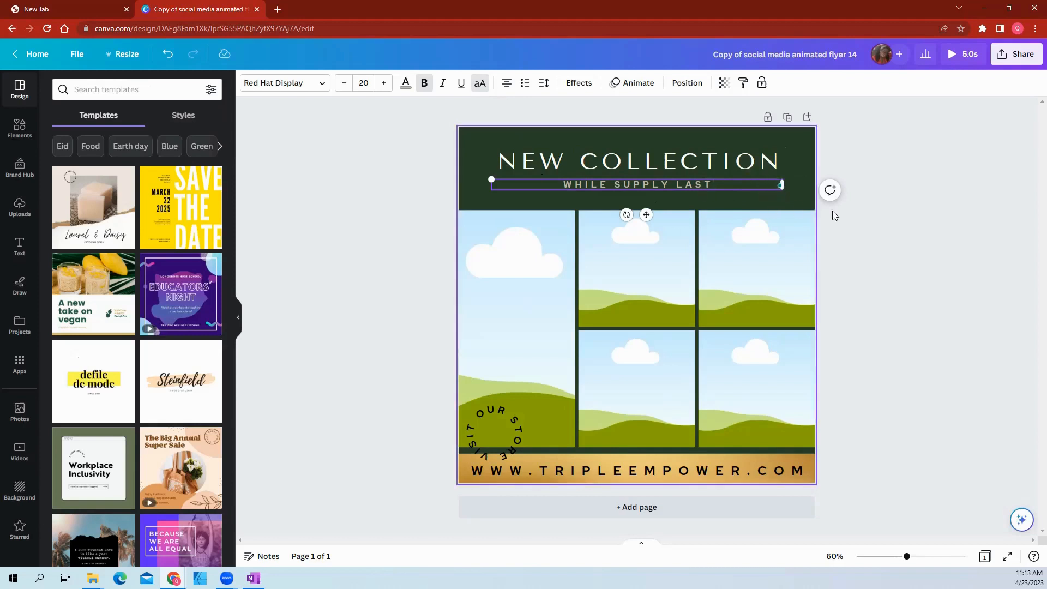
pyautogui.click(915, 265)
# Step: Narrow the subheading's text box to fit its text and center it directly beneath the "NEW COLLECTION" heading
pyautogui.click(766, 185)
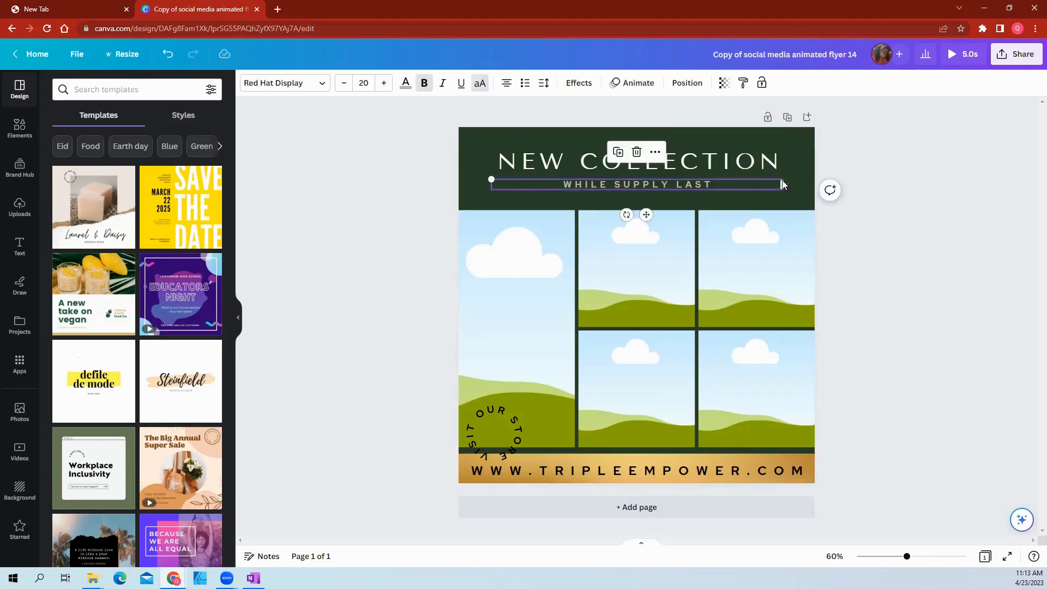
pyautogui.moveTo(783, 184); pyautogui.dragTo(647, 183)
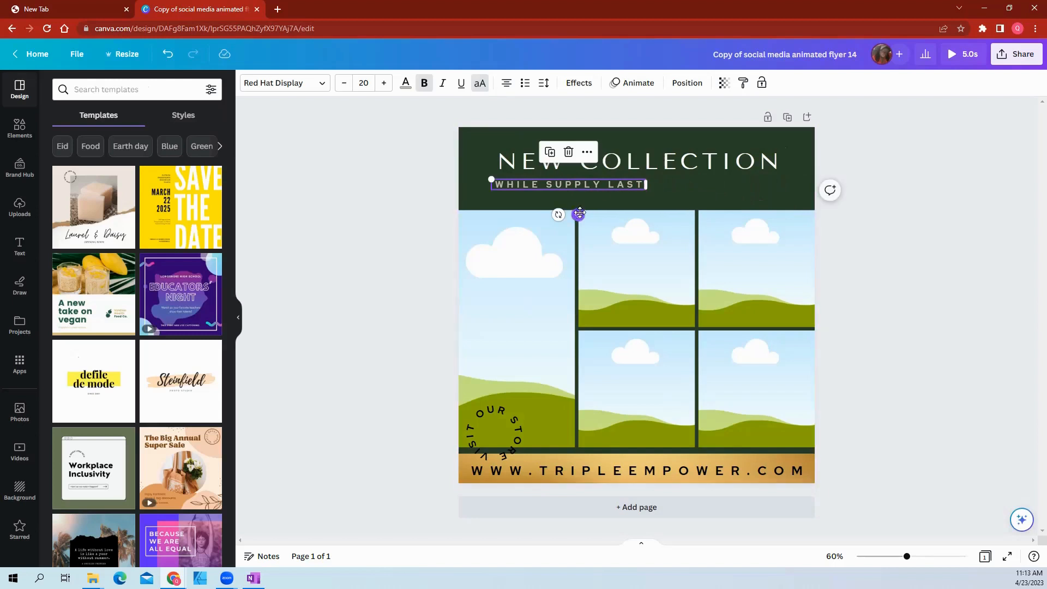
pyautogui.moveTo(579, 213); pyautogui.dragTo(637, 211)
pyautogui.moveTo(638, 209); pyautogui.dragTo(644, 209)
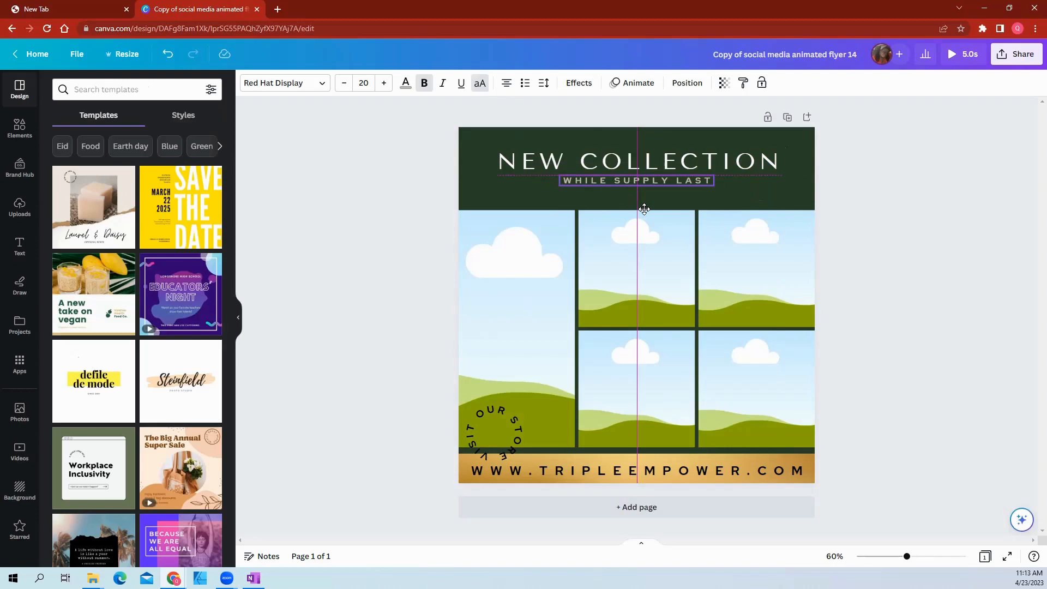
pyautogui.click(978, 281)
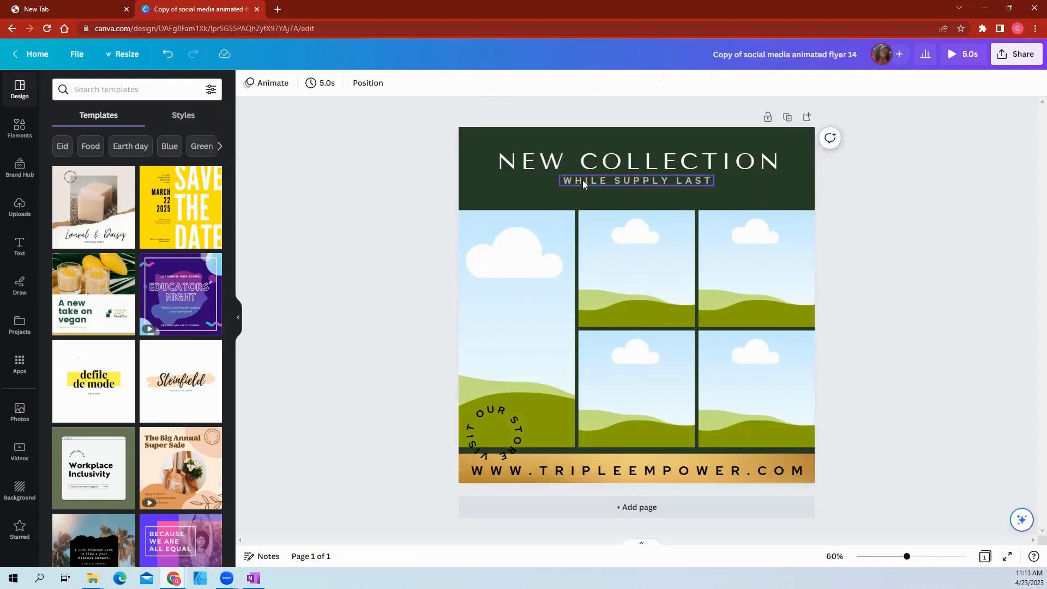
pyautogui.click(548, 159)
pyautogui.click(927, 245)
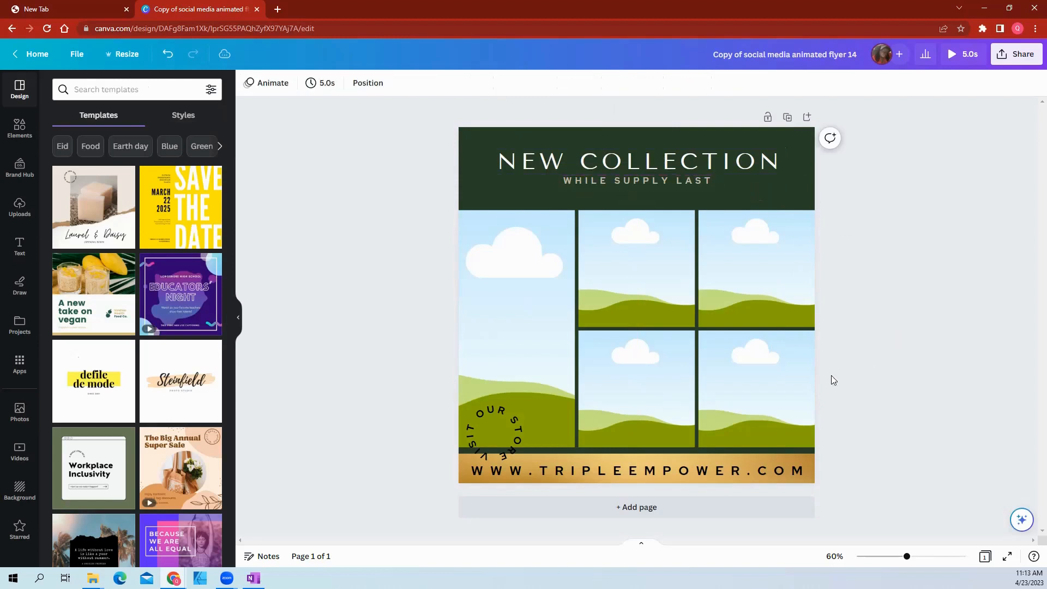
# Step: Lower the gold bar's upper edge to a height of about 96 and extend its right side slightly past the page edge
pyautogui.click(615, 457)
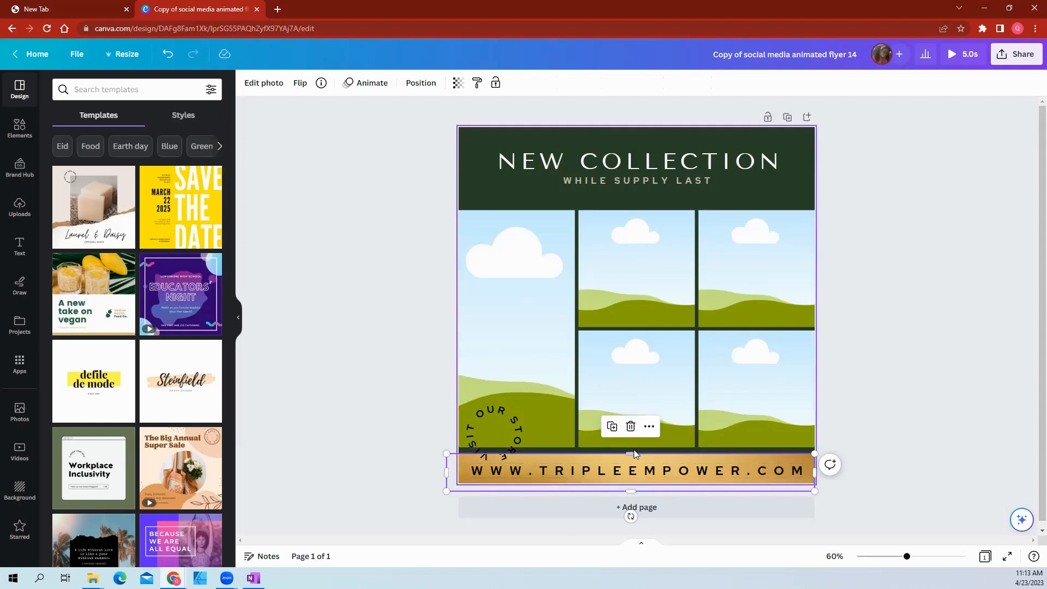
pyautogui.moveTo(632, 453); pyautogui.dragTo(634, 458)
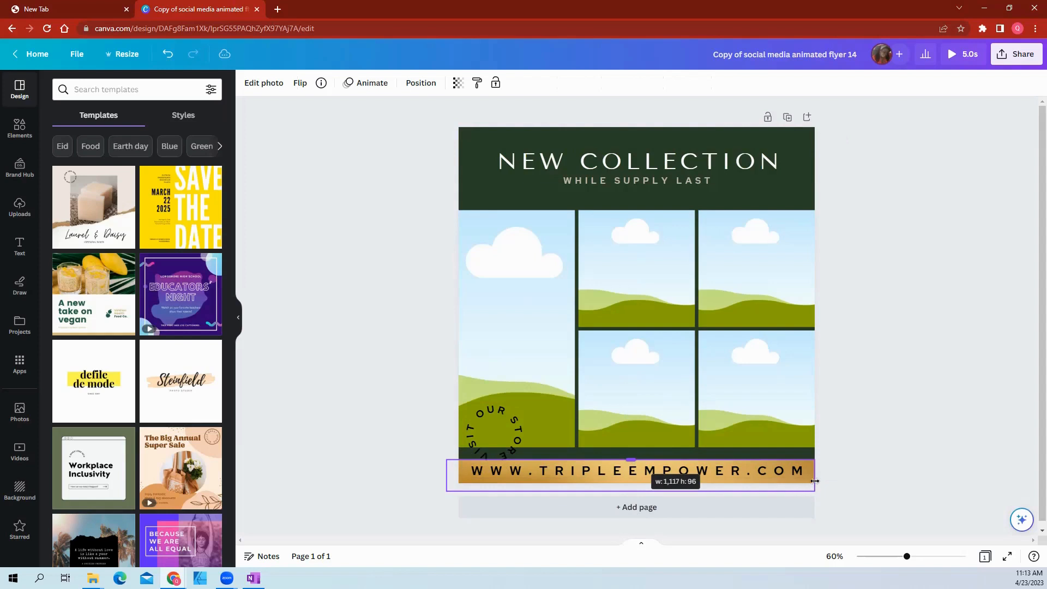
pyautogui.moveTo(817, 477); pyautogui.dragTo(820, 476)
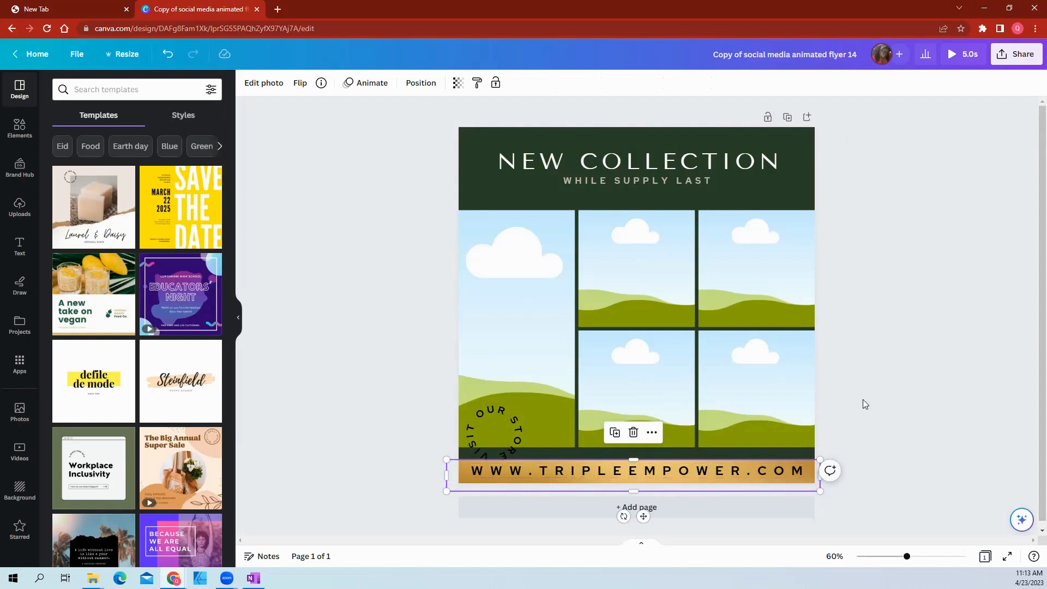
pyautogui.click(902, 446)
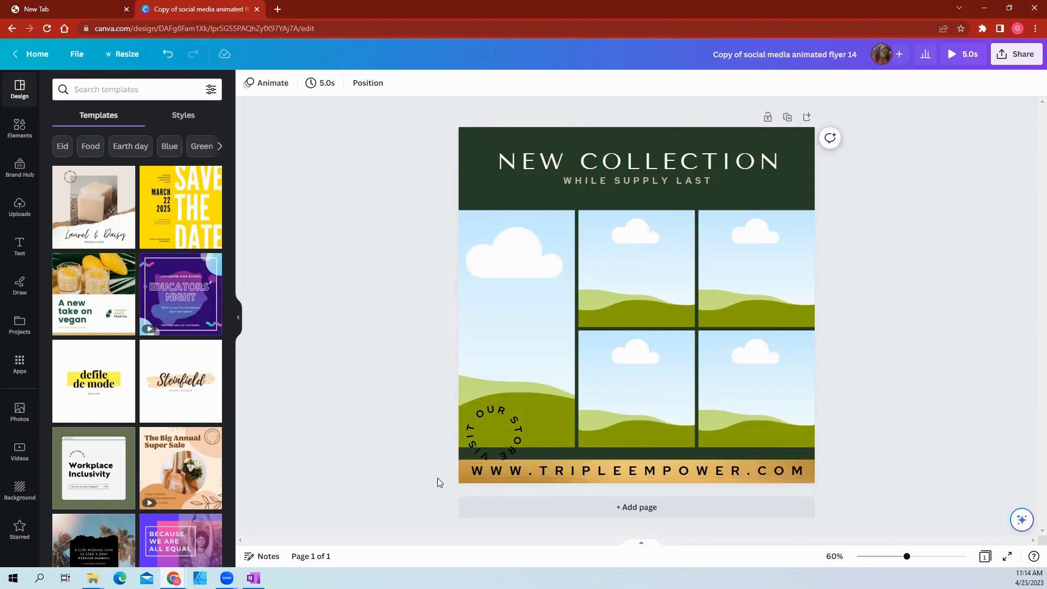
# Step: Retype the domain name in the website address on the gold bar as "TRIPLEEMPOWER"
pyautogui.click(546, 471)
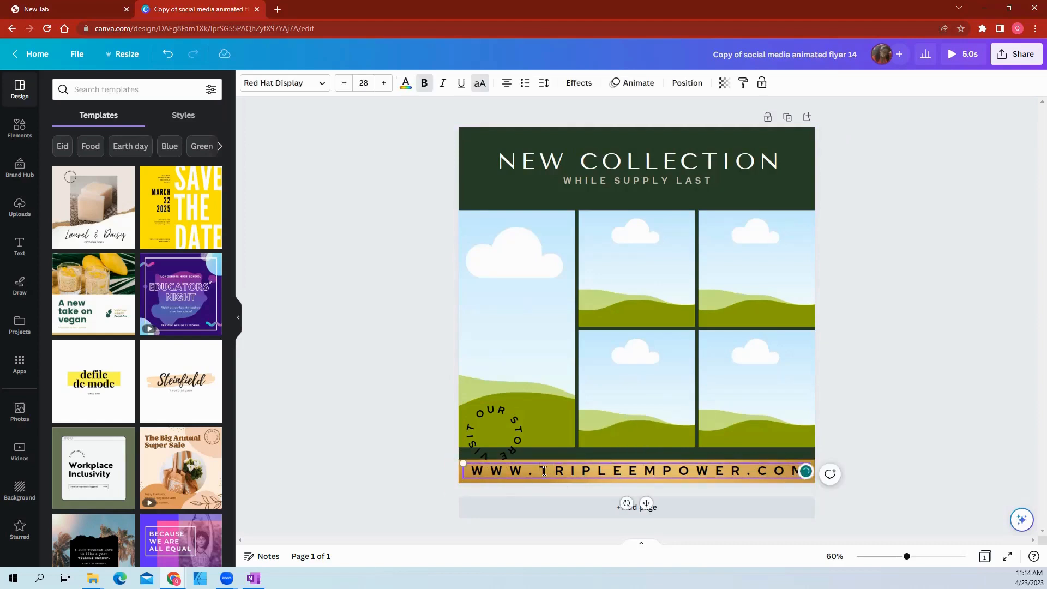
pyautogui.moveTo(541, 471); pyautogui.dragTo(739, 471)
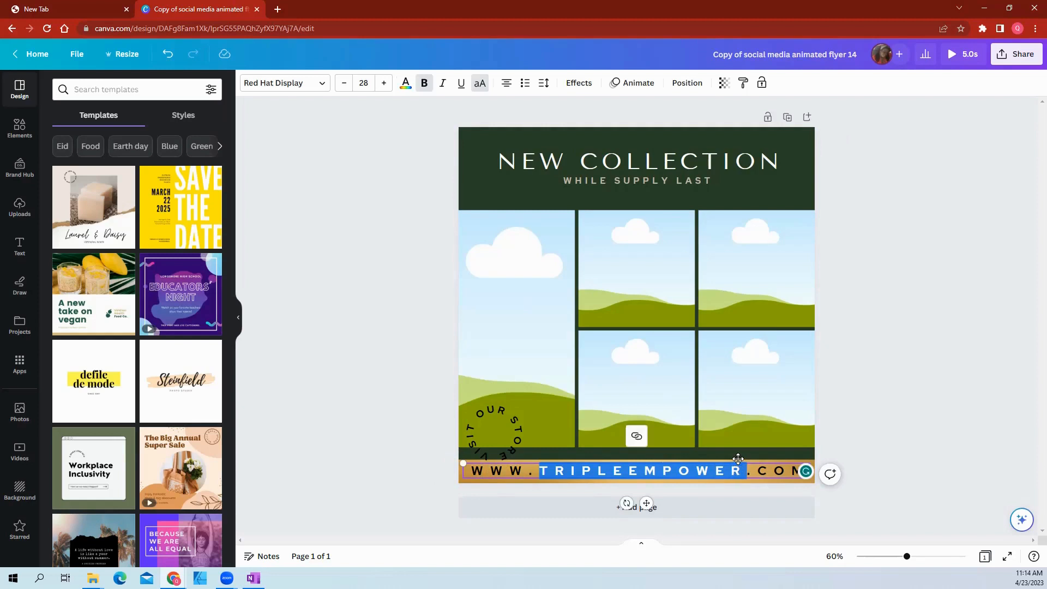
pyautogui.write('TRIPLEEM')
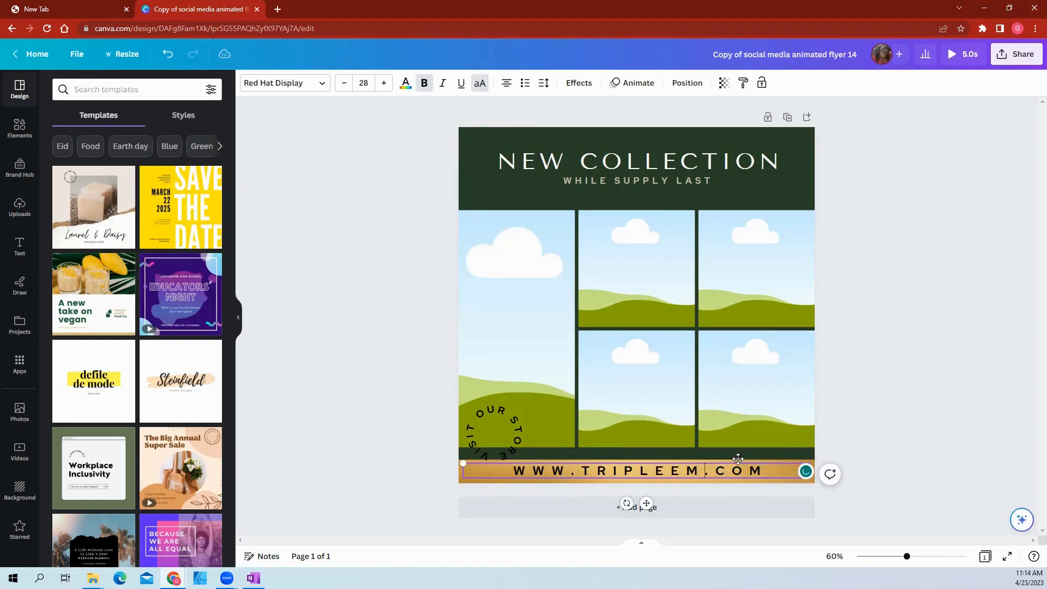
pyautogui.write('POWER')
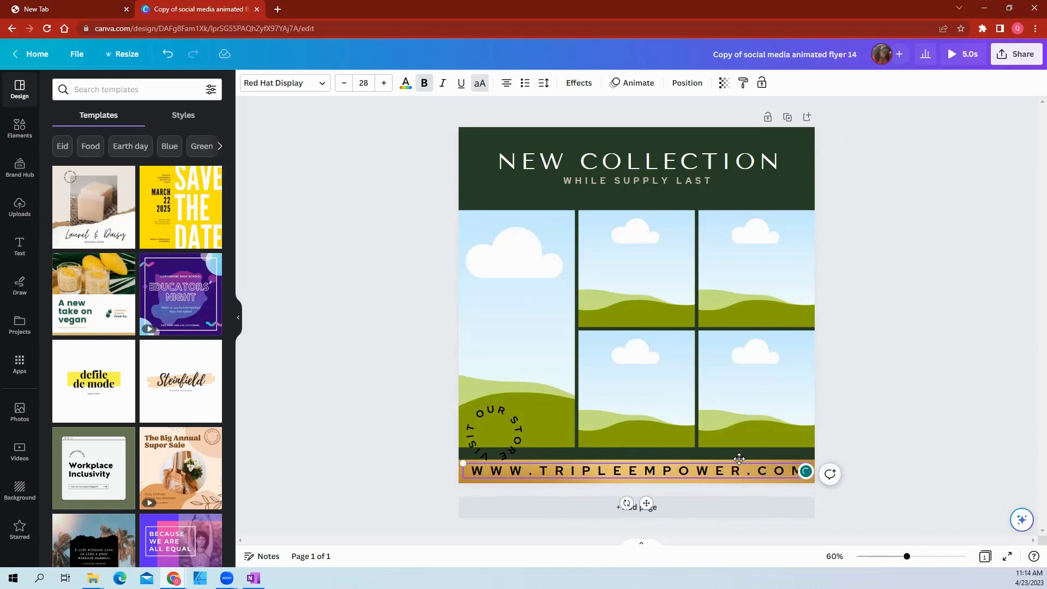
pyautogui.click(933, 330)
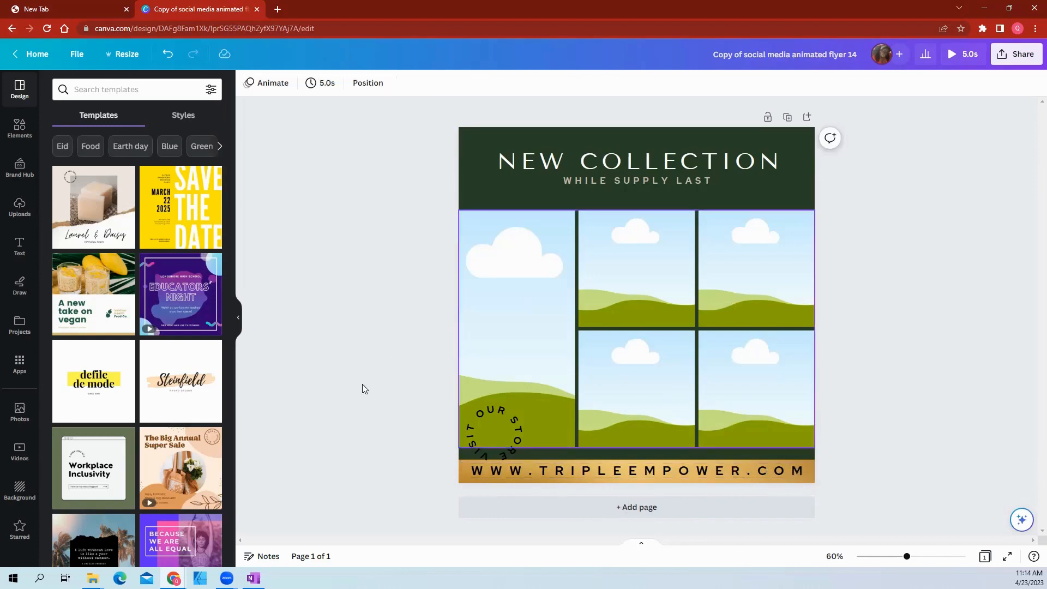
# Step: Open the uploaded images and browse them for the women's dress and outfit photos
pyautogui.click(15, 203)
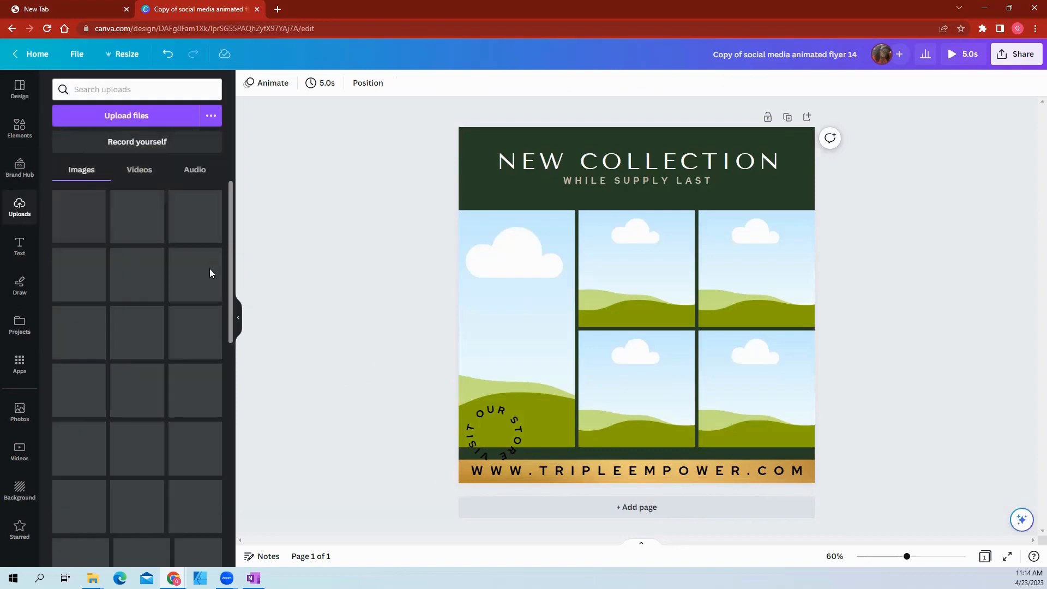
pyautogui.moveTo(231, 214); pyautogui.dragTo(248, 557)
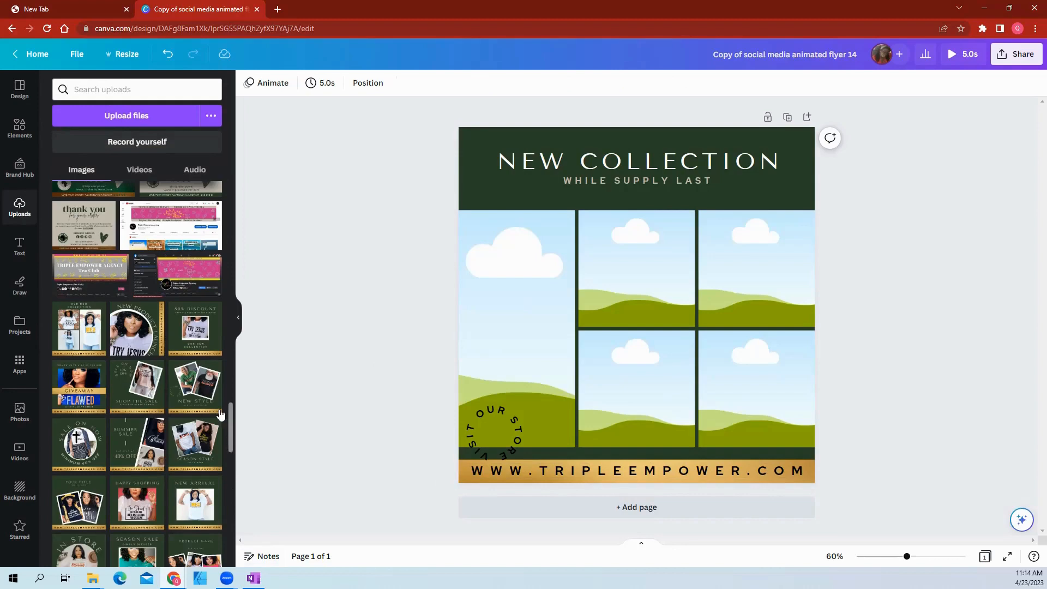
pyautogui.moveTo(229, 404); pyautogui.dragTo(229, 572)
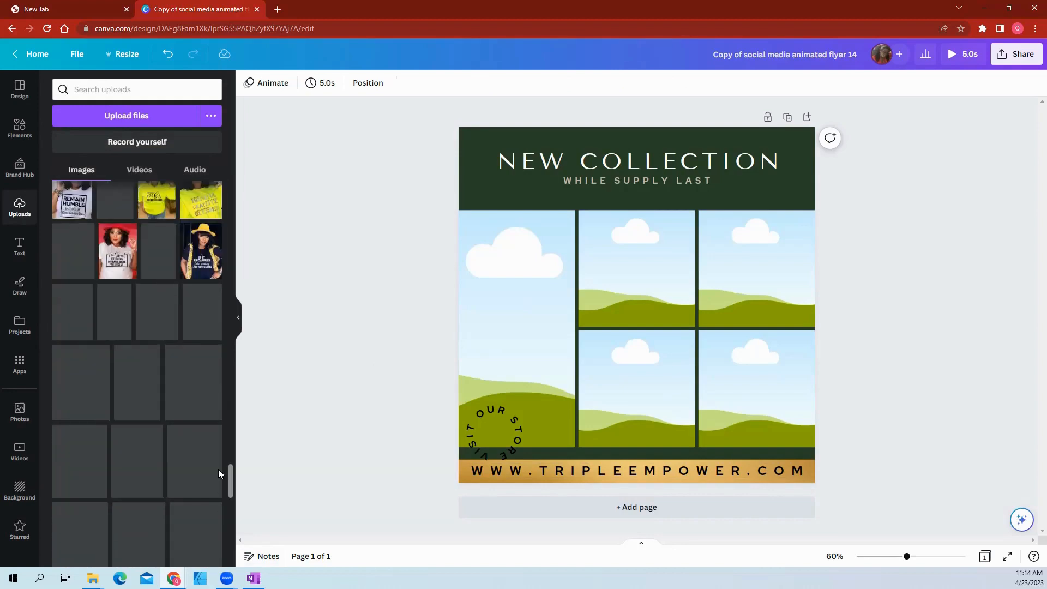
pyautogui.moveTo(231, 462); pyautogui.dragTo(251, 584)
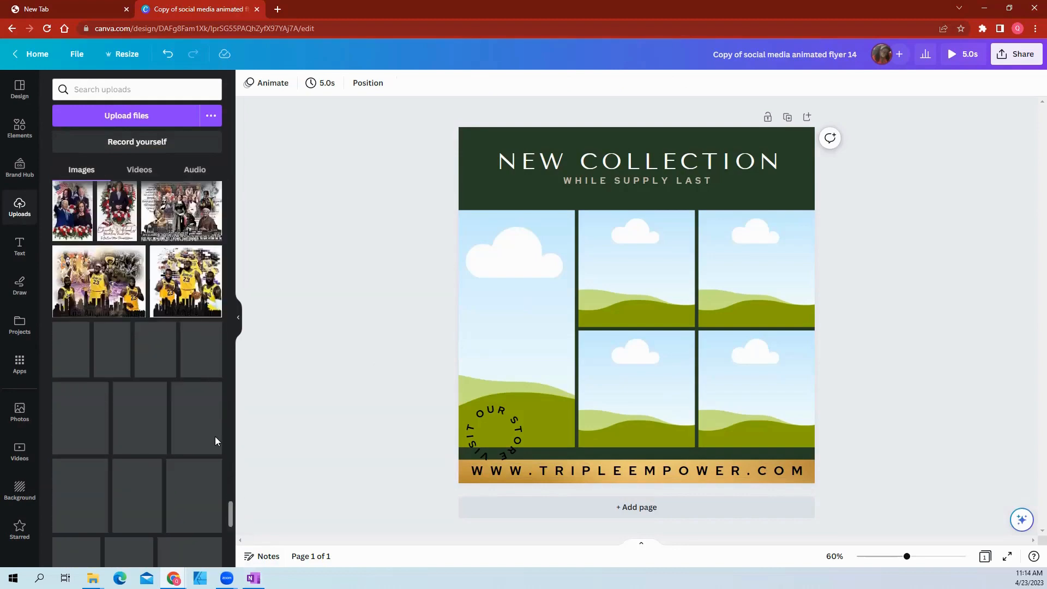
pyautogui.scroll(-5, 215, 437)
pyautogui.scroll(-10, 215, 441)
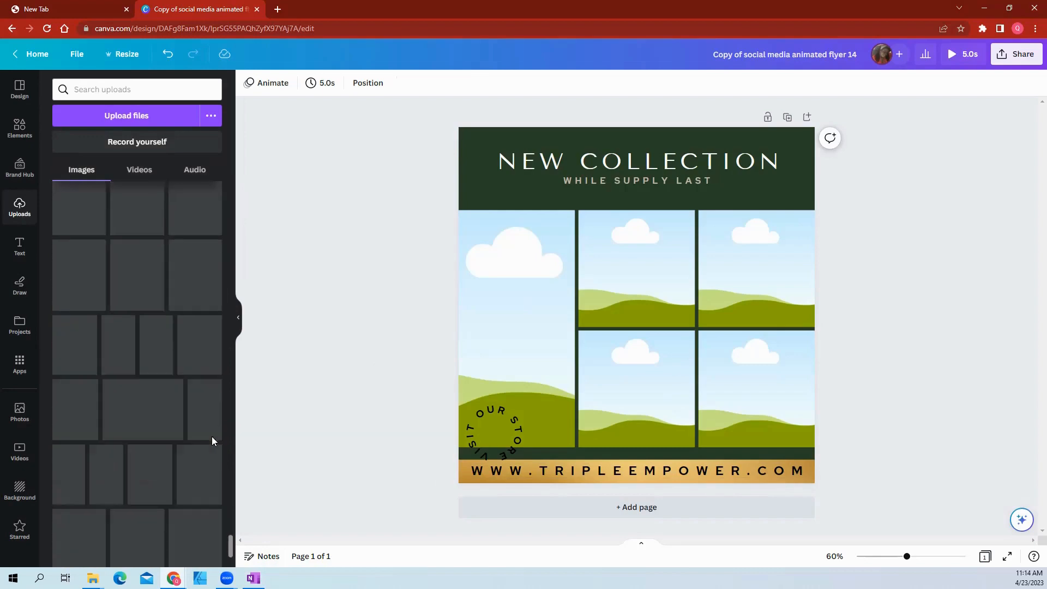
pyautogui.scroll(-10, 206, 439)
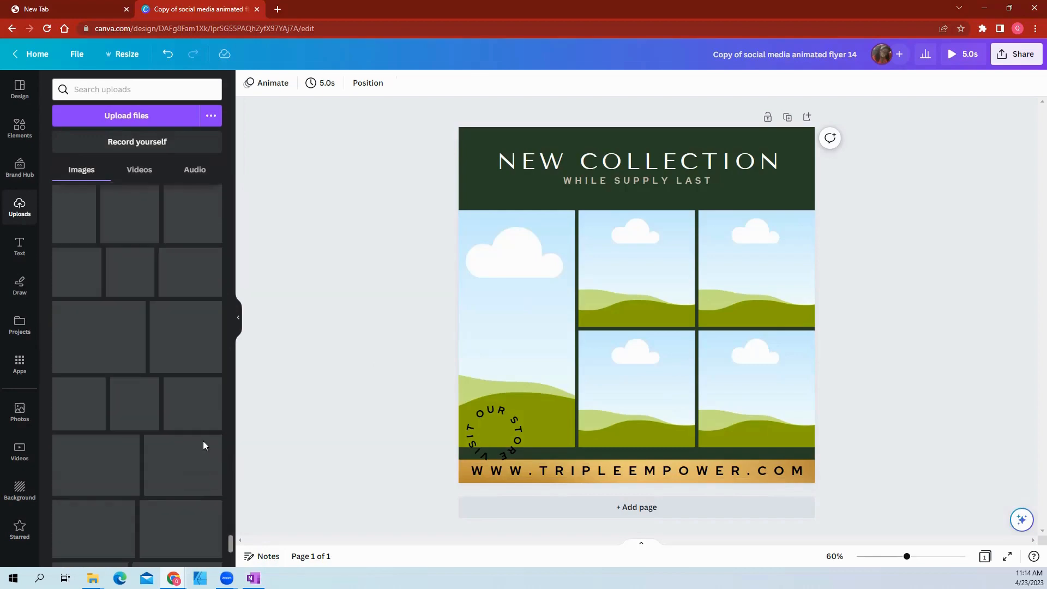
pyautogui.scroll(-10, 203, 445)
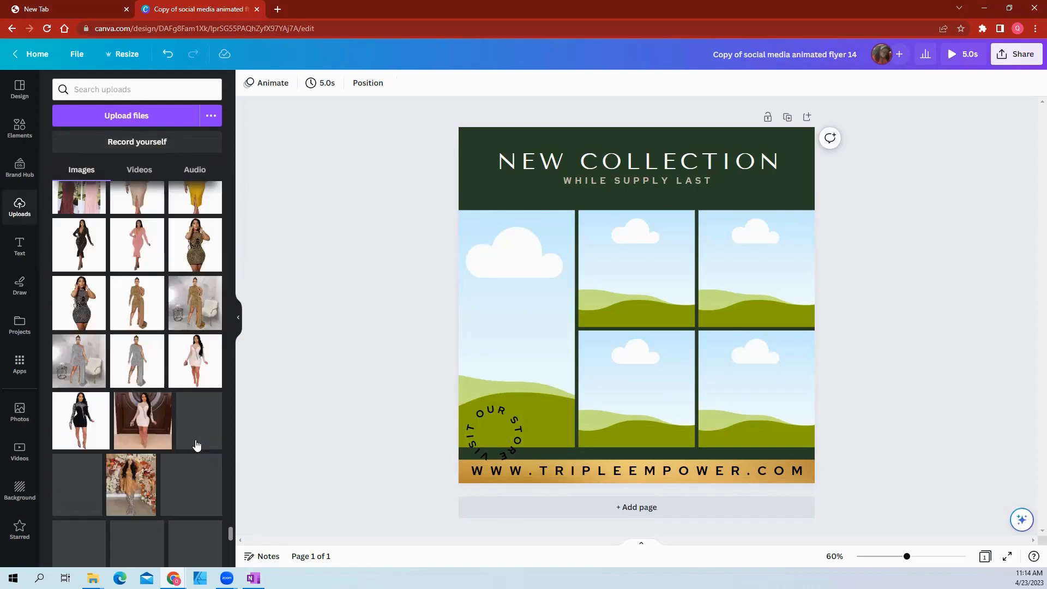
pyautogui.scroll(-3, 192, 460)
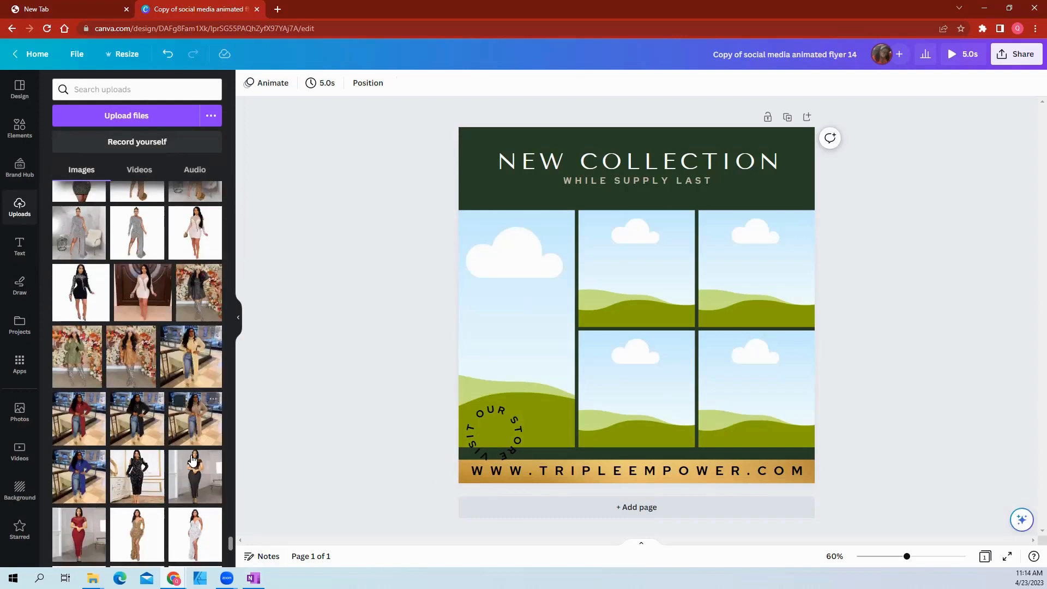
# Step: Fill the large frame with the black dress photo, the middle frames with the blue and cream outfits, and the lower-right frame with the burgundy dress
pyautogui.moveTo(194, 444); pyautogui.dragTo(494, 323)
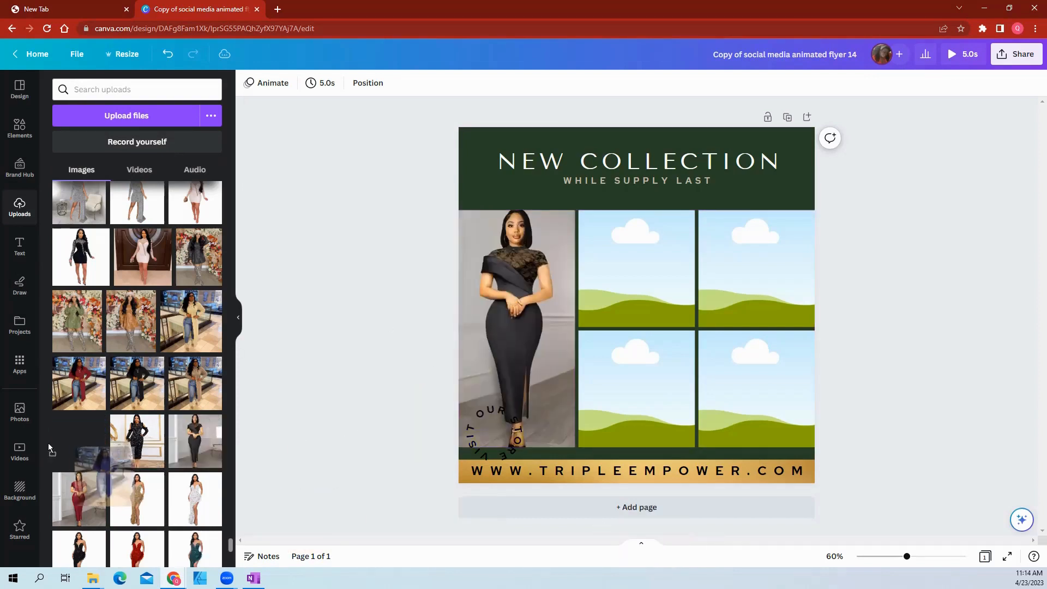
pyautogui.moveTo(73, 441); pyautogui.dragTo(600, 384)
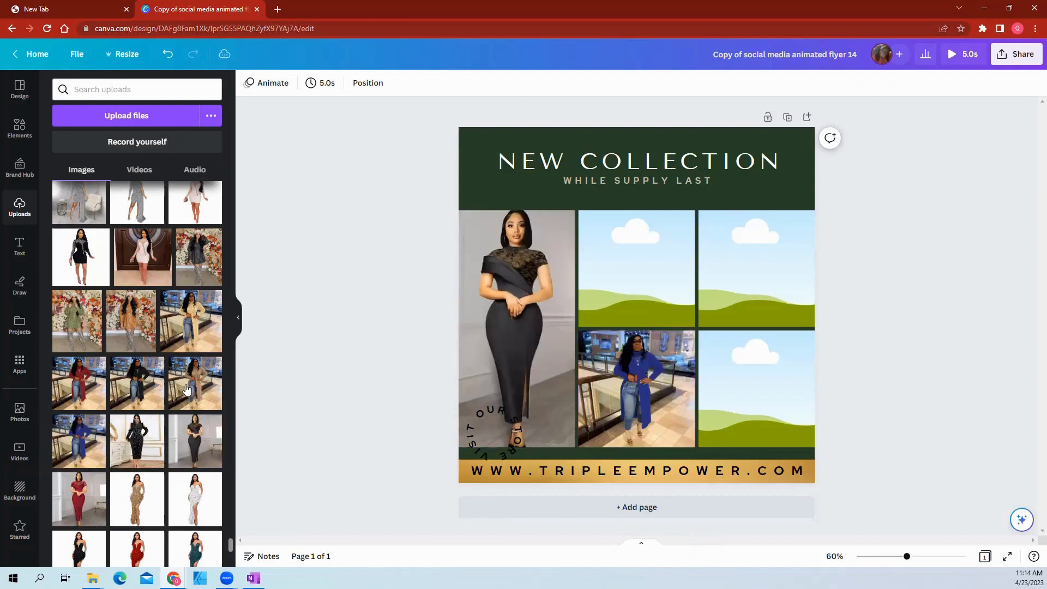
pyautogui.moveTo(182, 322); pyautogui.dragTo(636, 293)
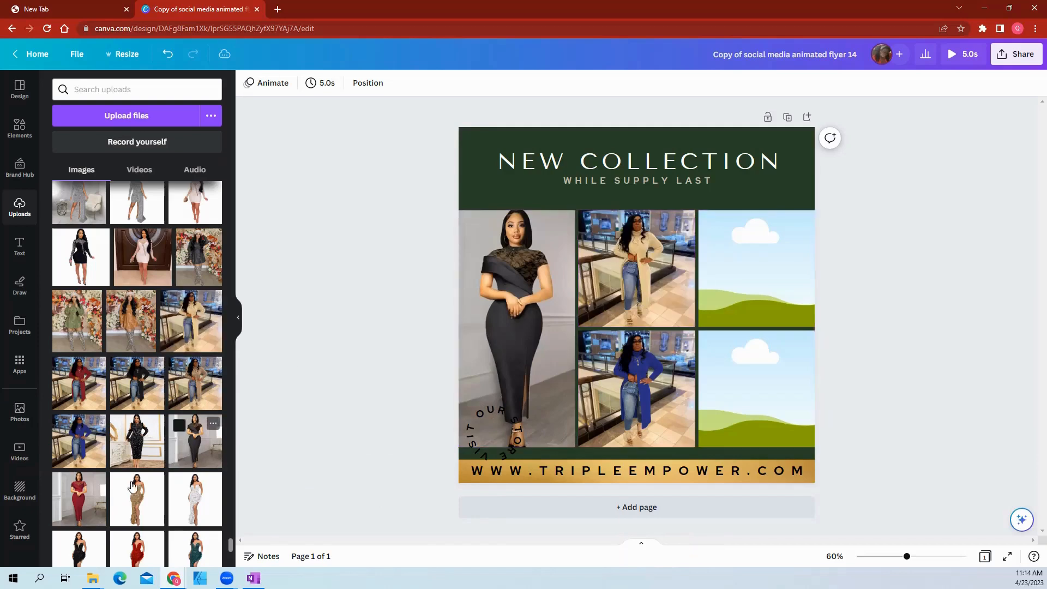
pyautogui.moveTo(79, 502); pyautogui.dragTo(758, 390)
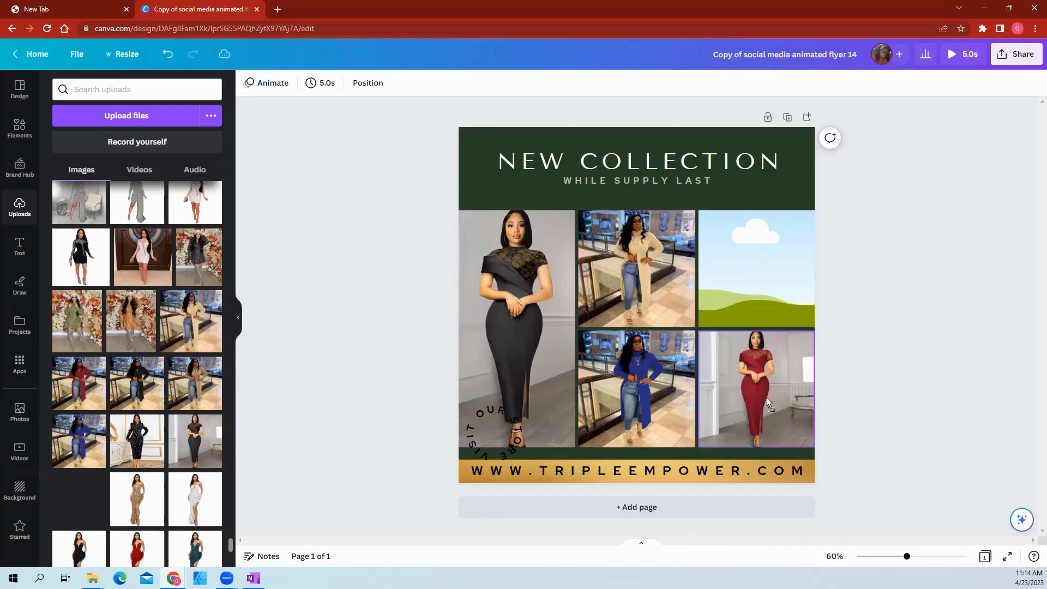
# Step: Place the uploaded white gown photo in the empty upper-right frame of the grid
pyautogui.scroll(-1, 188, 454)
pyautogui.scroll(-1, 188, 455)
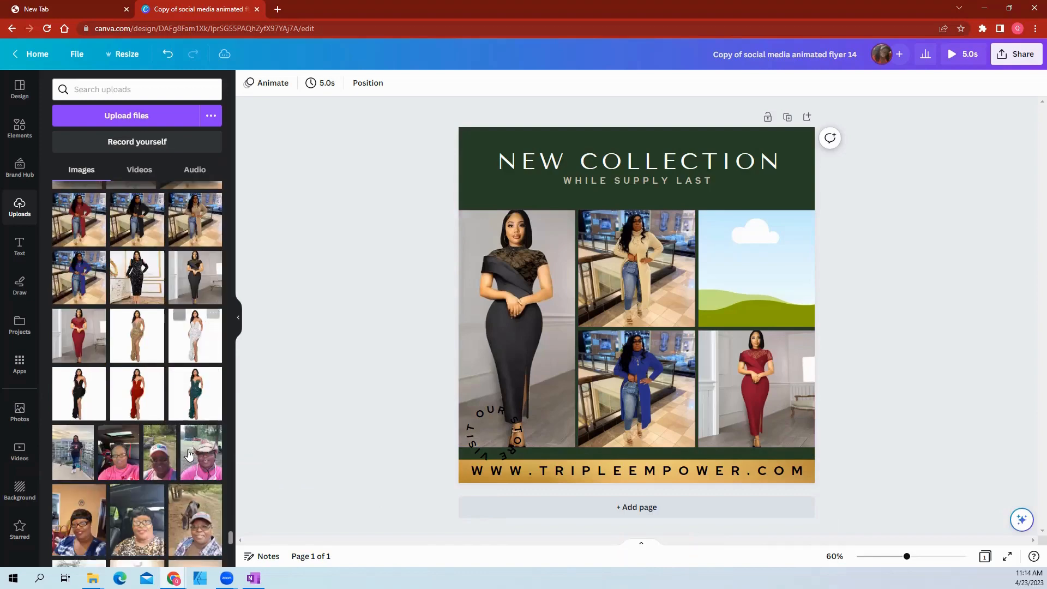
pyautogui.scroll(-1, 189, 454)
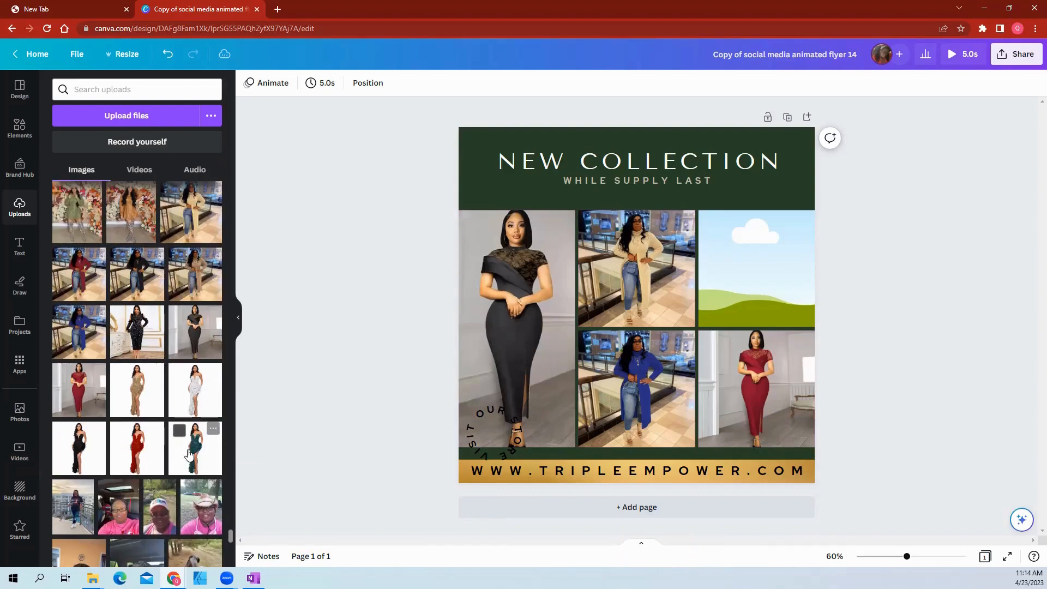
pyautogui.scroll(1, 188, 454)
pyautogui.moveTo(185, 467); pyautogui.dragTo(782, 306)
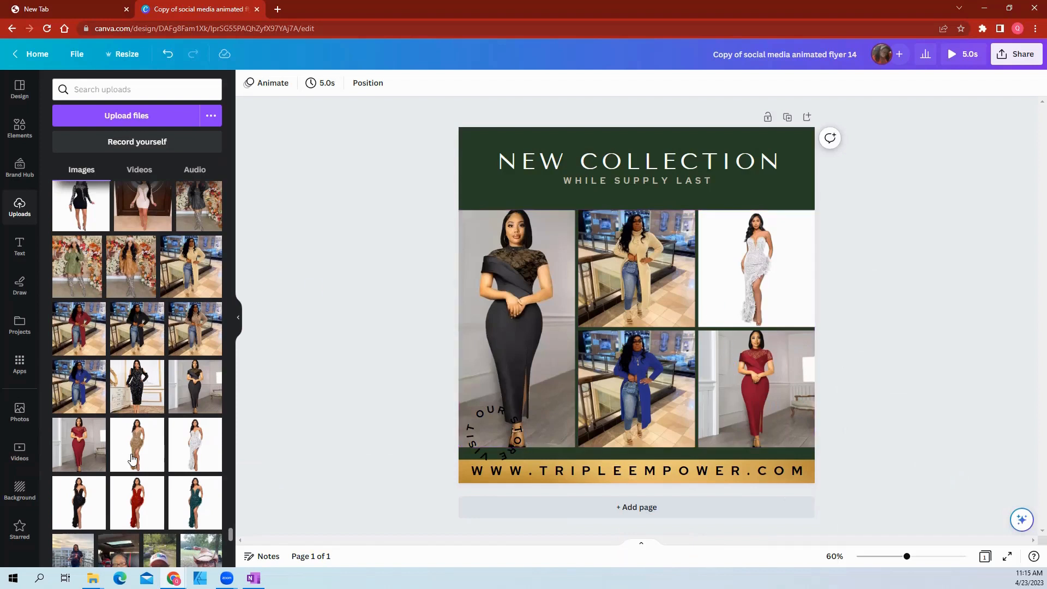
# Step: Replace the large frame's photo with the gold gown, the upper-middle with red, the lower-middle with white and the lower-right with black
pyautogui.moveTo(137, 453); pyautogui.dragTo(477, 382)
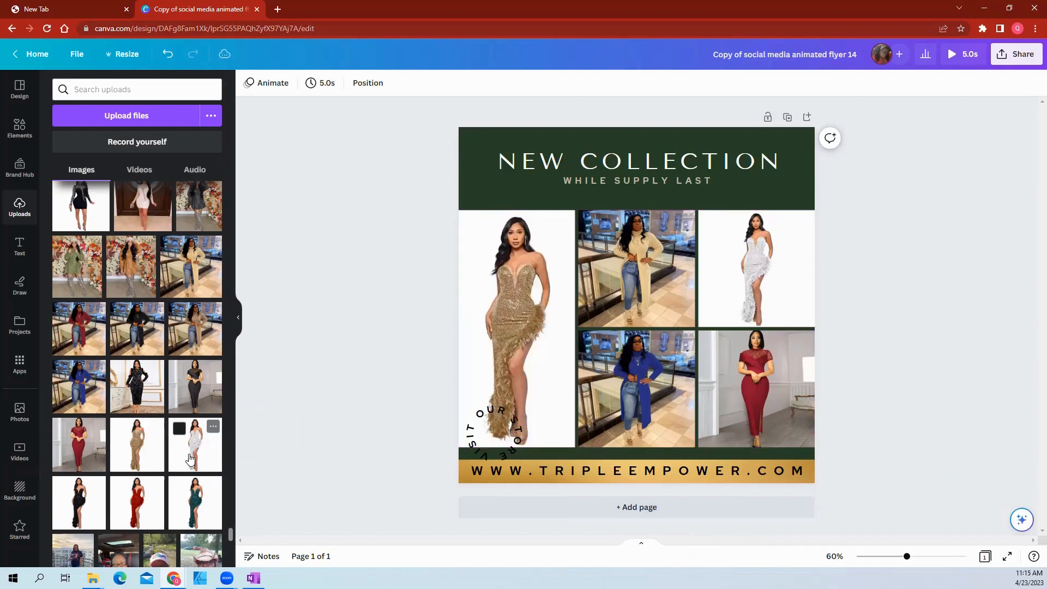
pyautogui.moveTo(190, 458); pyautogui.dragTo(634, 406)
pyautogui.moveTo(137, 500); pyautogui.dragTo(671, 321)
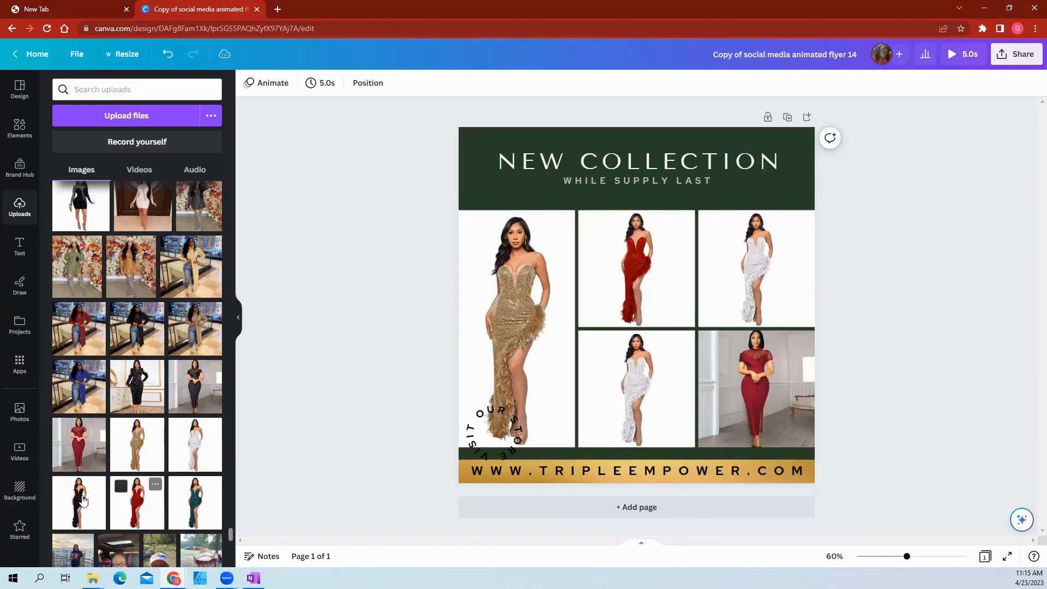
pyautogui.moveTo(96, 515); pyautogui.dragTo(801, 402)
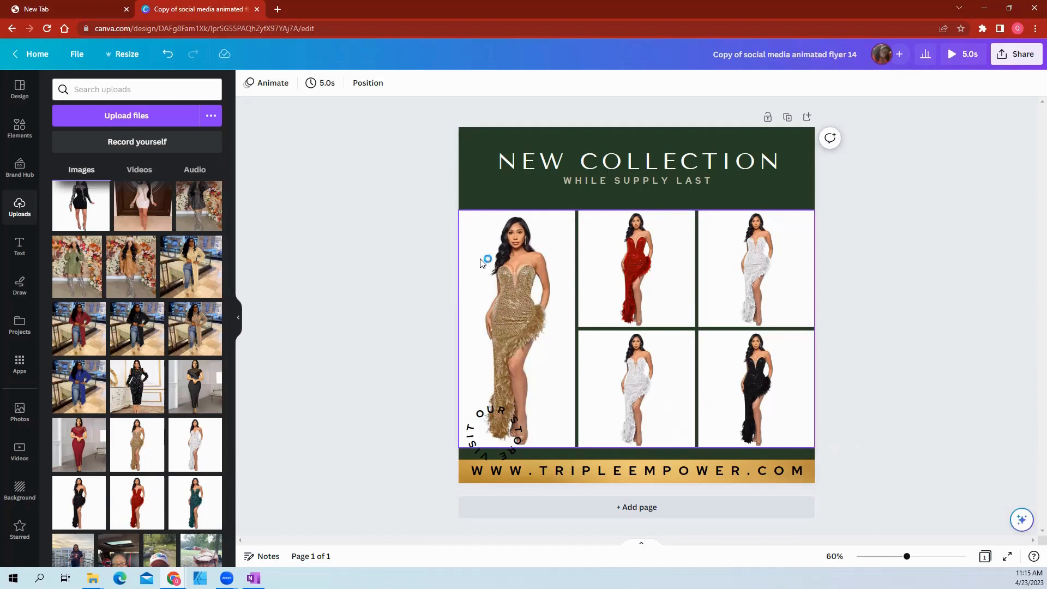
# Step: Remove the background from the gold gown photo in the large frame with BG Remover
pyautogui.click(532, 303)
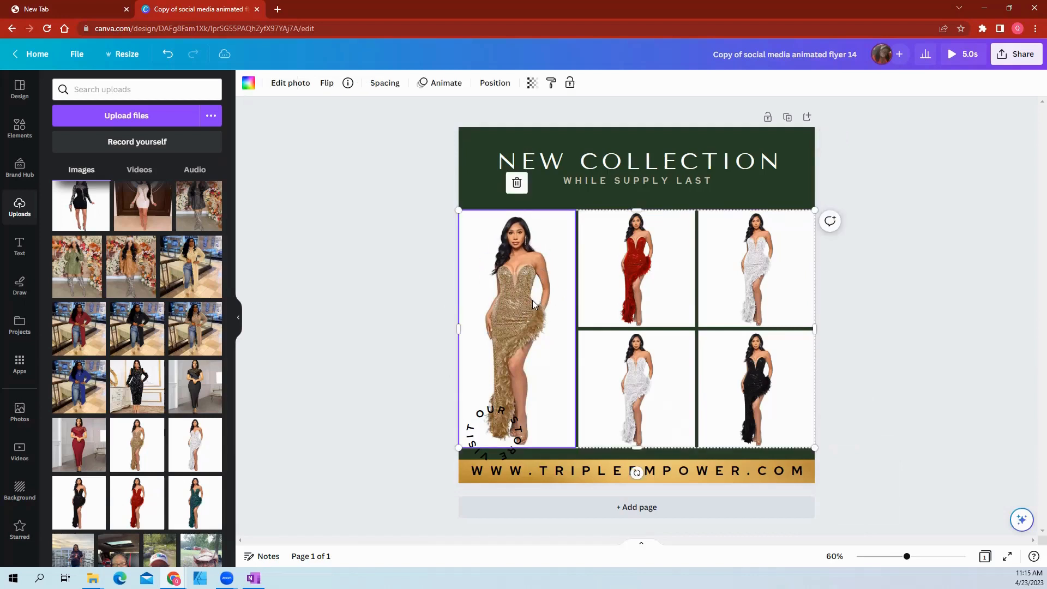
pyautogui.click(399, 321)
pyautogui.click(523, 282)
pyautogui.click(376, 300)
pyautogui.click(519, 283)
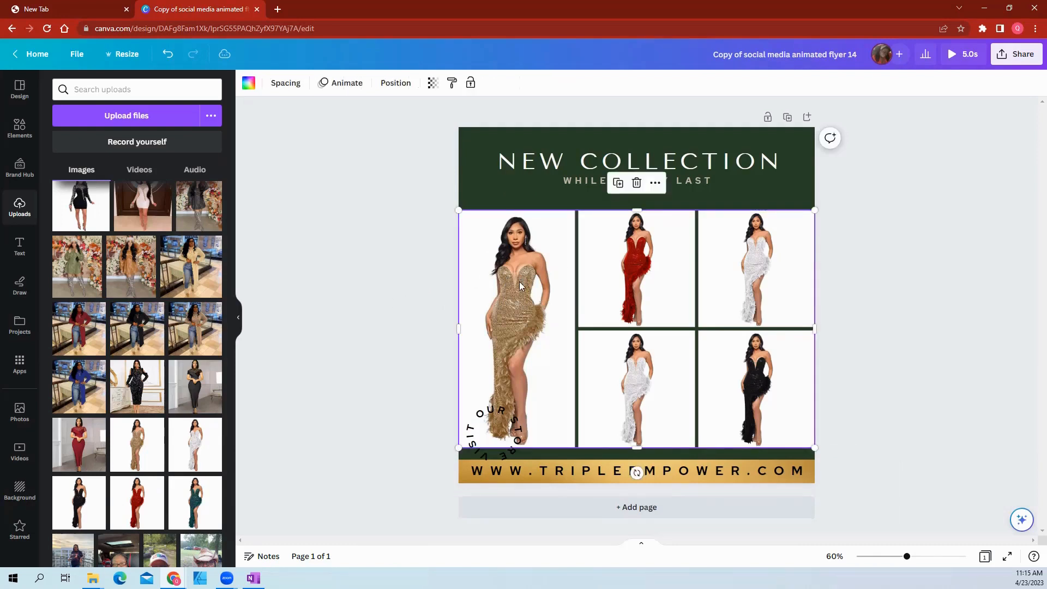
pyautogui.click(517, 286)
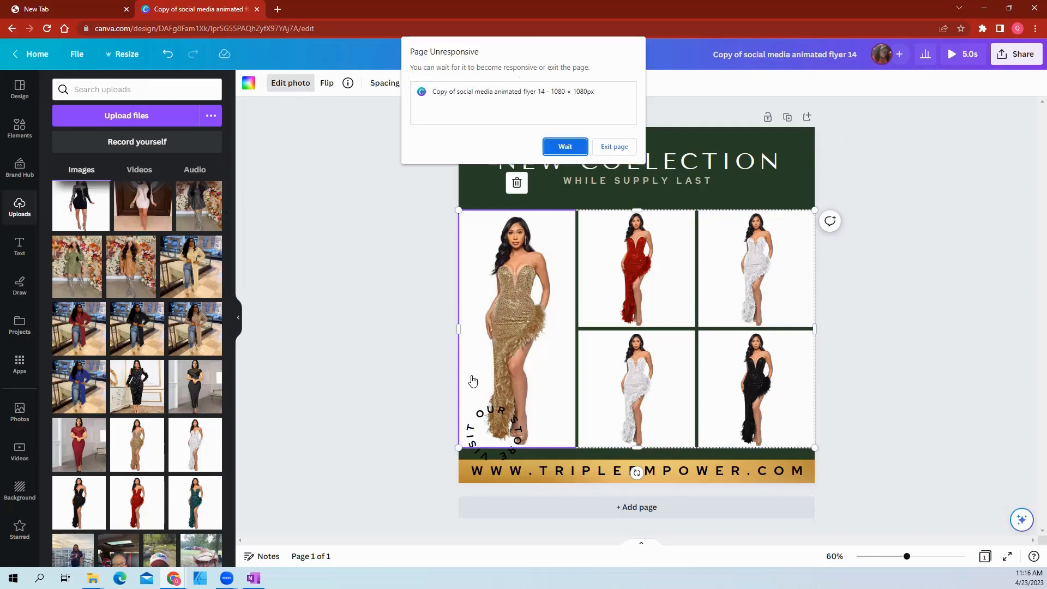
pyautogui.click(575, 147)
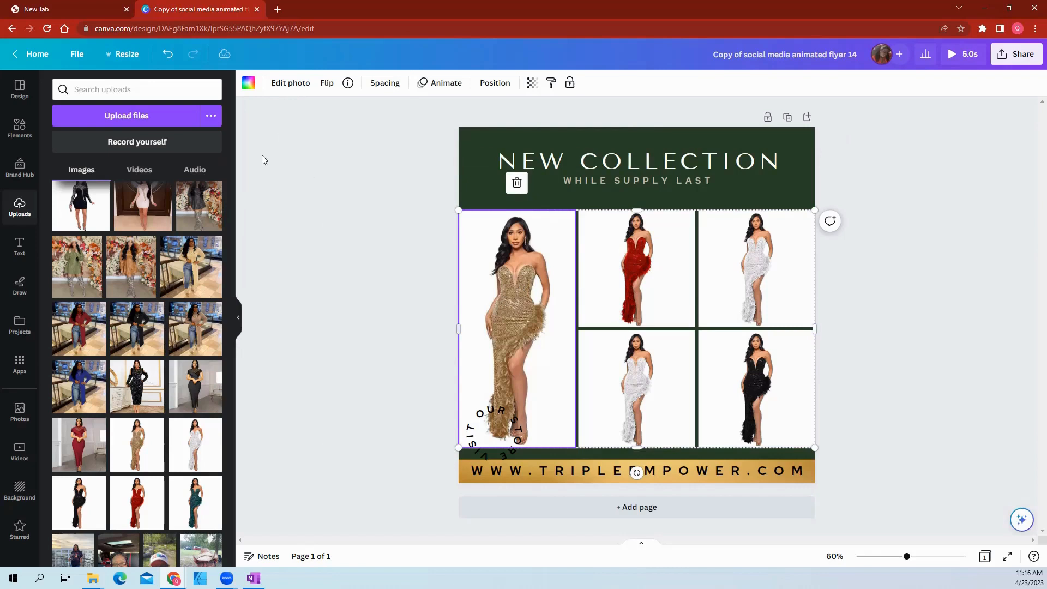
pyautogui.click(279, 87)
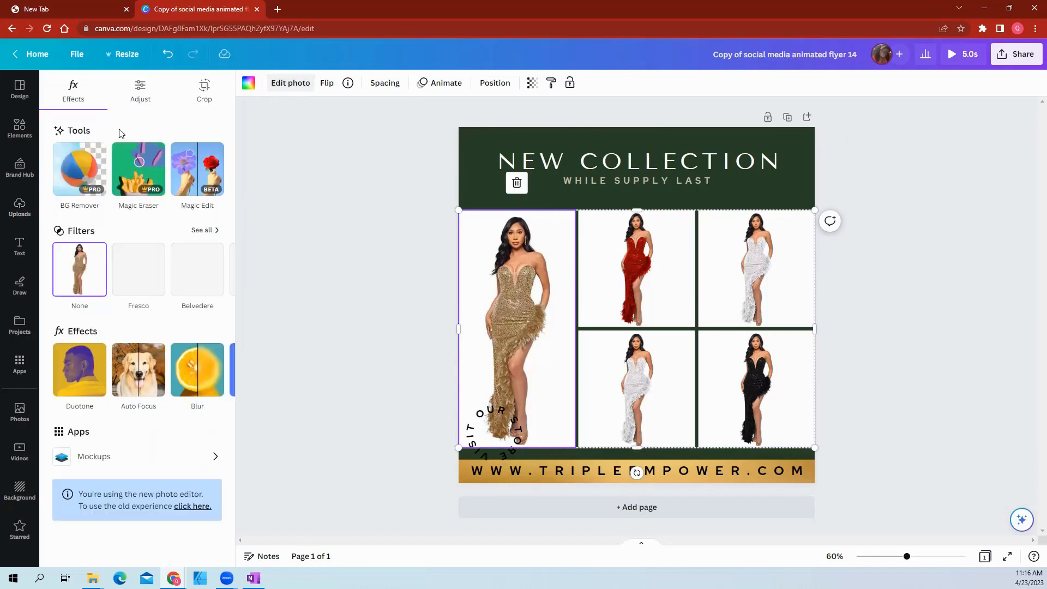
pyautogui.click(75, 169)
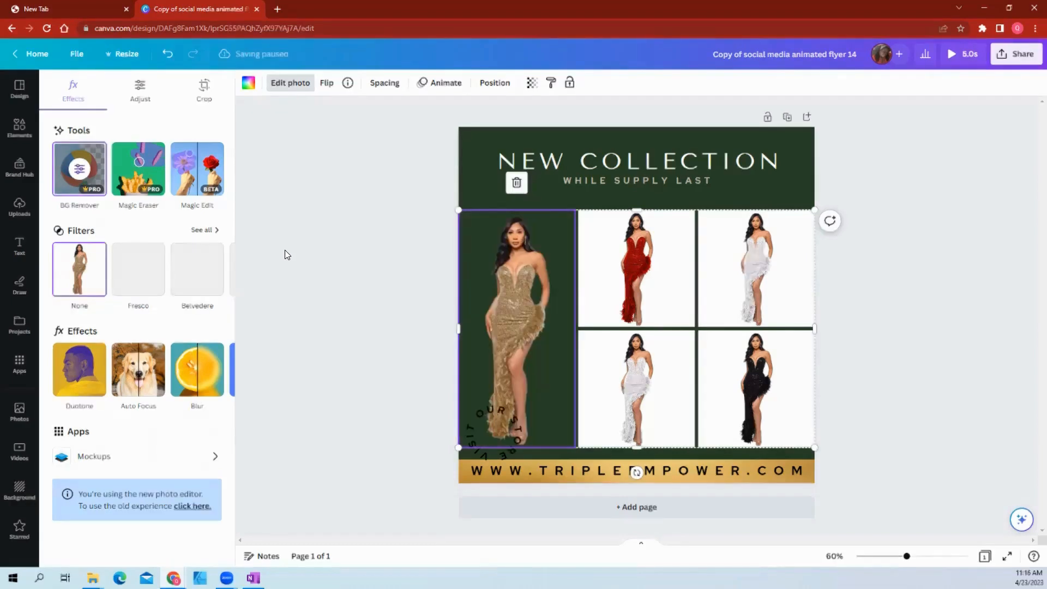
pyautogui.click(500, 309)
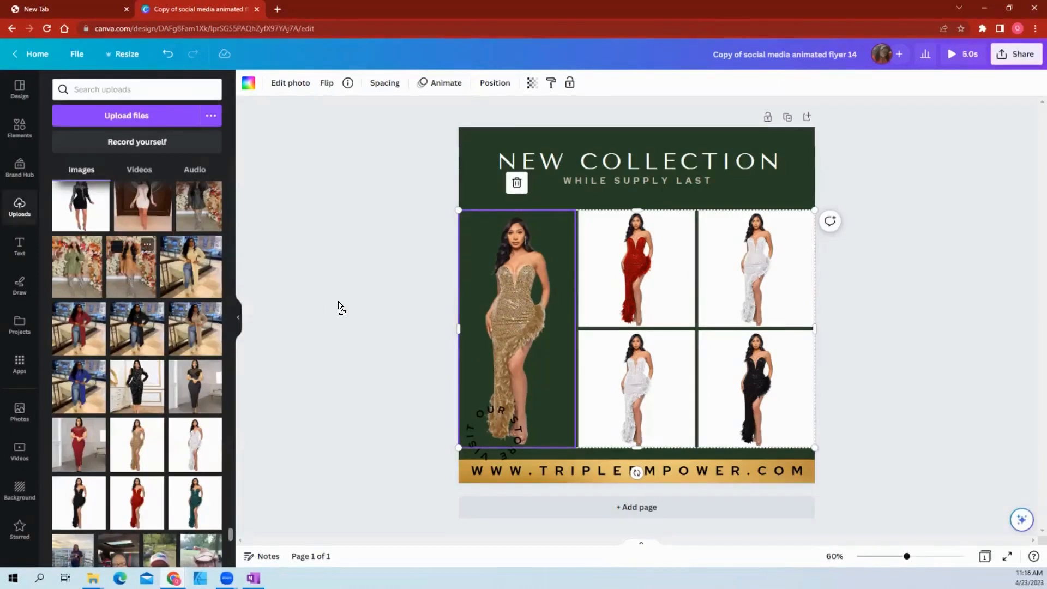
# Step: Replace the large photo with the tan leather outfit, upper-middle with black sequin dress, upper-right with dark grey dress, lower-middle with burgundy outfit, lower-right with blue
pyautogui.moveTo(340, 308); pyautogui.dragTo(478, 295)
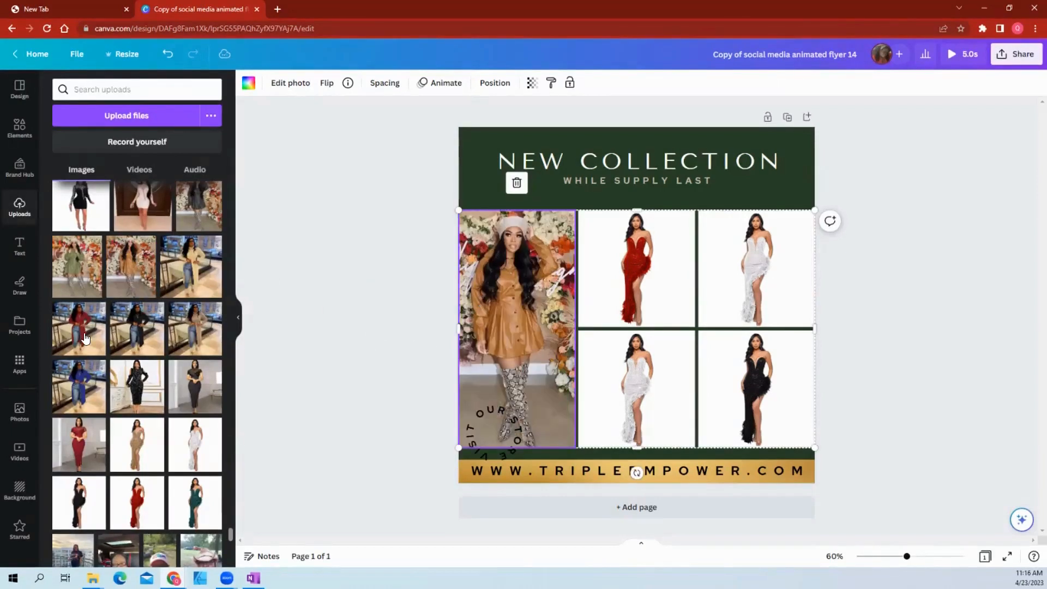
pyautogui.moveTo(85, 338); pyautogui.dragTo(605, 404)
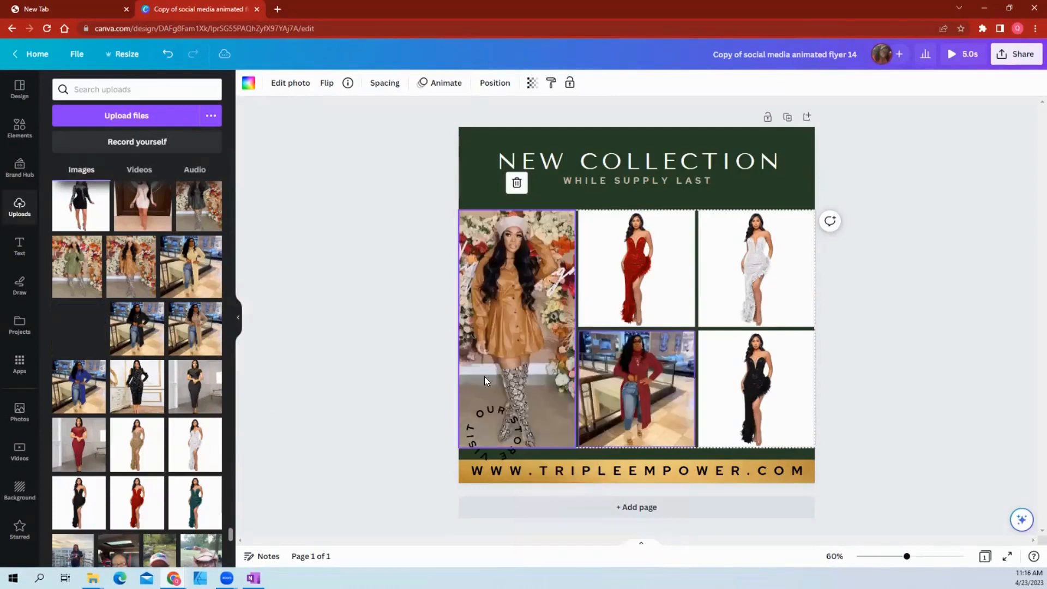
pyautogui.moveTo(79, 386); pyautogui.dragTo(799, 406)
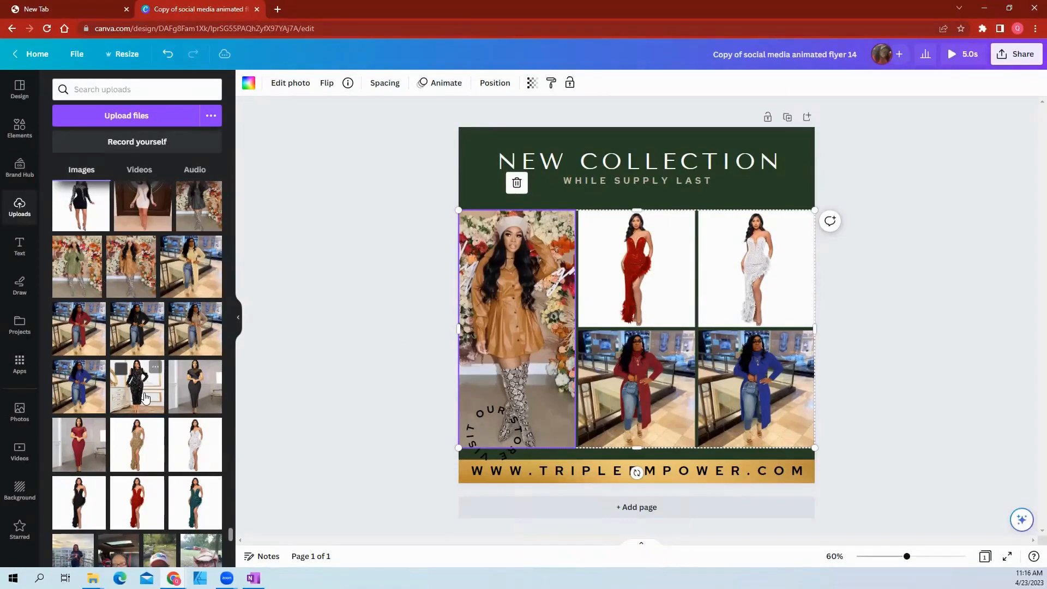
pyautogui.moveTo(145, 398); pyautogui.dragTo(636, 295)
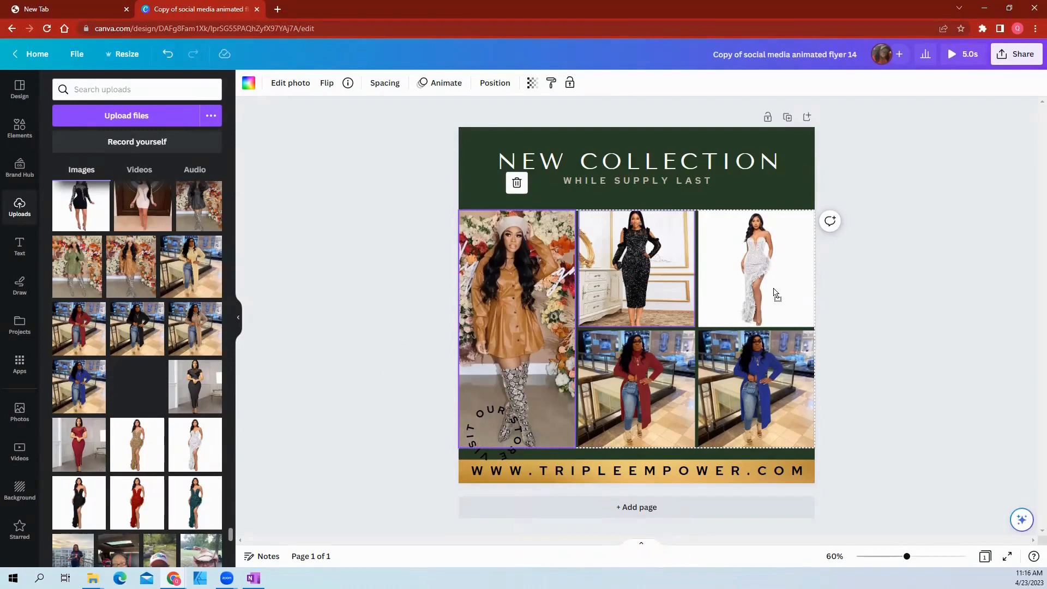
pyautogui.moveTo(773, 289); pyautogui.dragTo(774, 289)
pyautogui.click(882, 318)
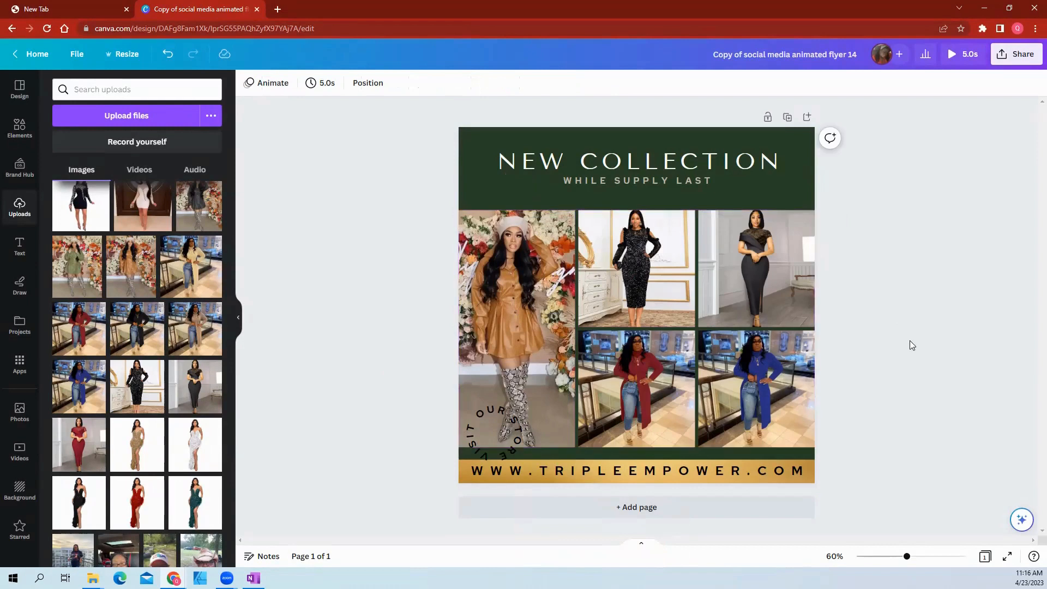
# Step: Apply the Fun combination animation to the whole flyer page
pyautogui.click(475, 172)
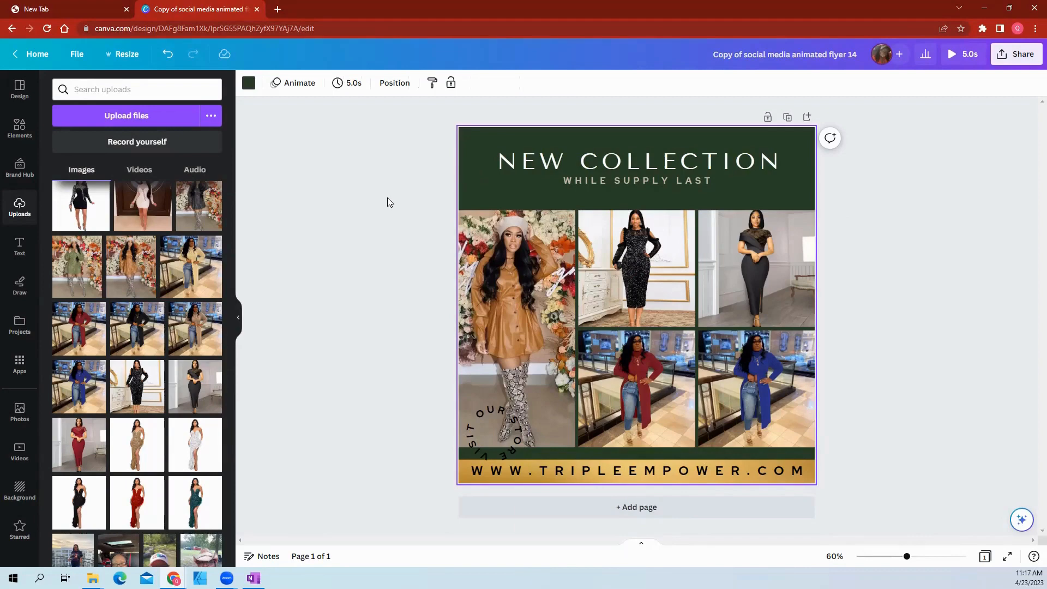
pyautogui.click(281, 85)
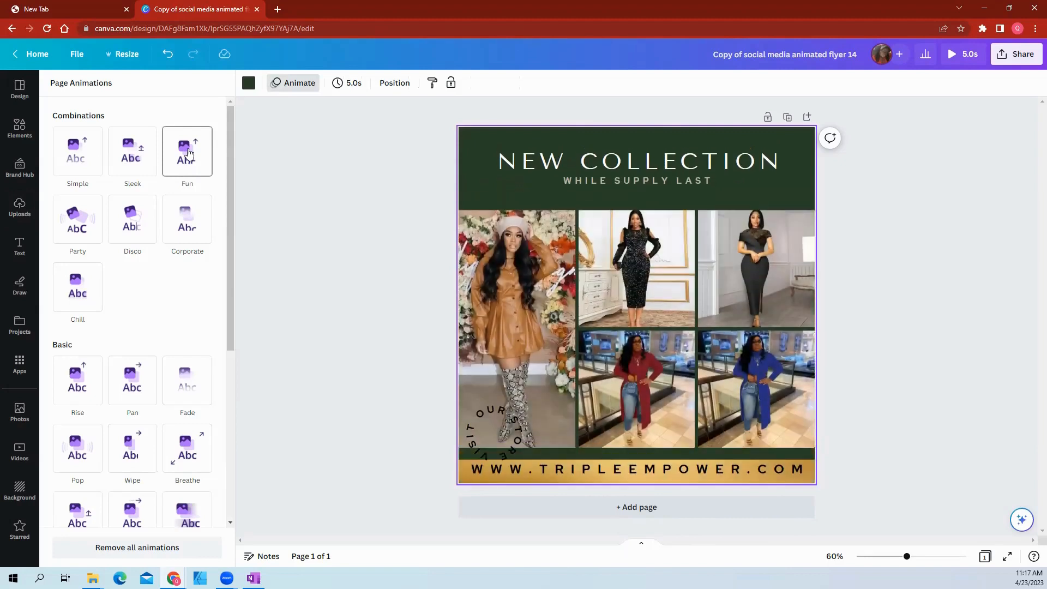
pyautogui.click(188, 154)
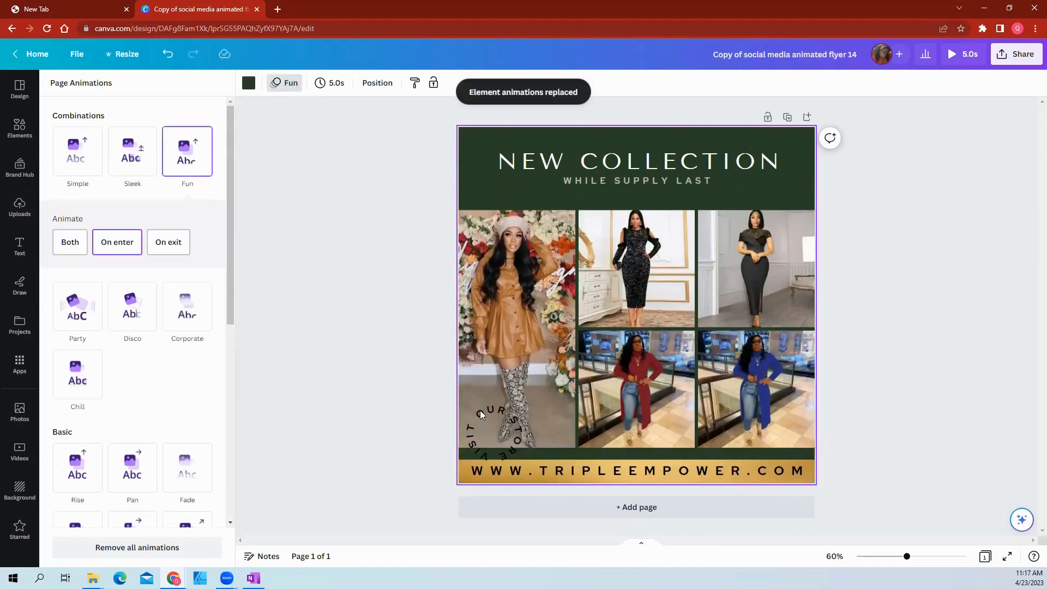
# Step: Look through the text animation options for the curved VISIT OUR STORE text without applying one
pyautogui.click(501, 422)
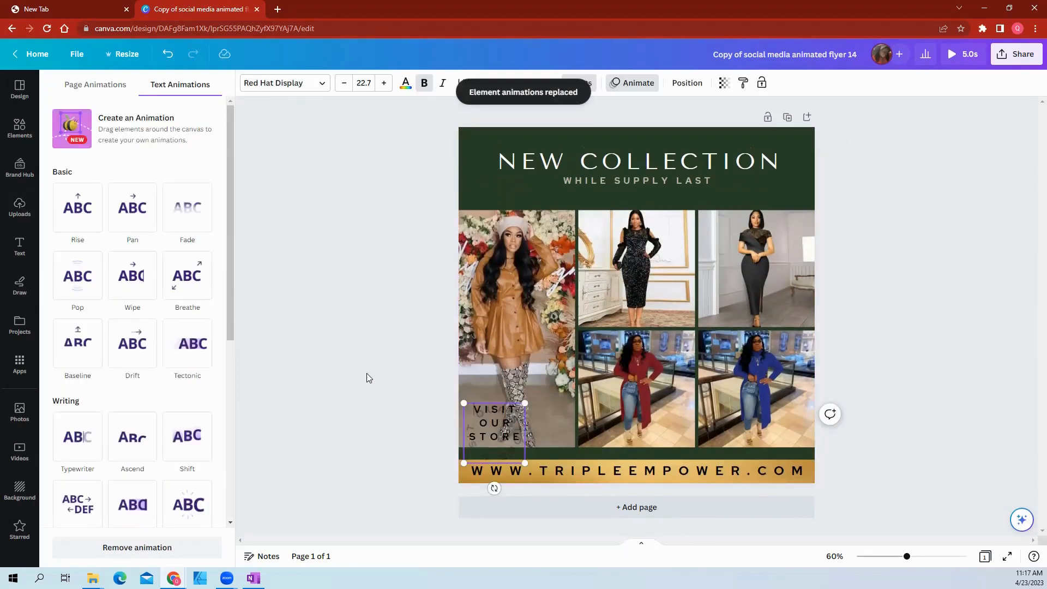
pyautogui.click(416, 410)
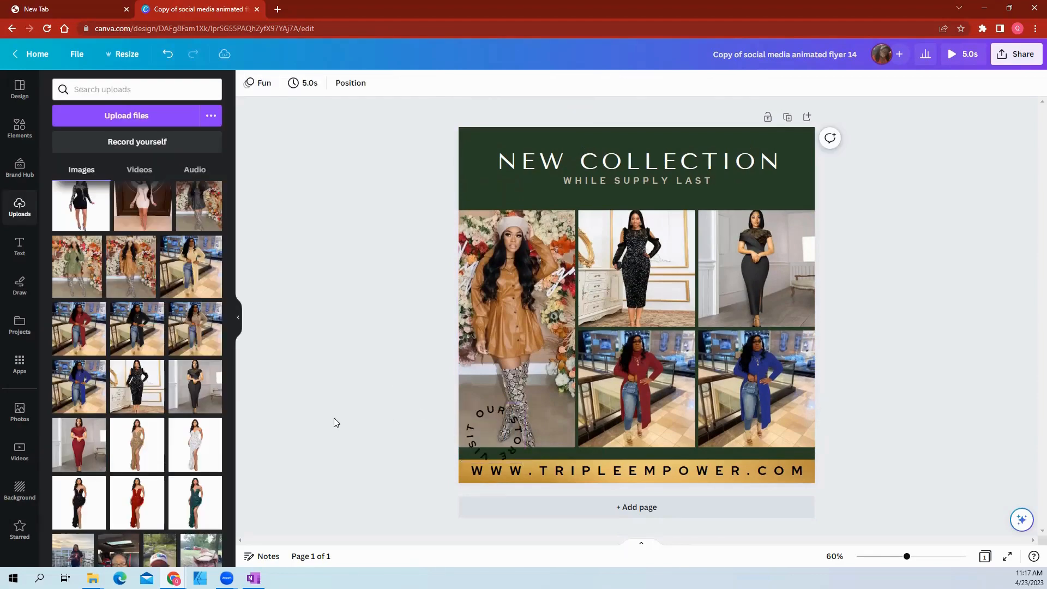
pyautogui.click(482, 414)
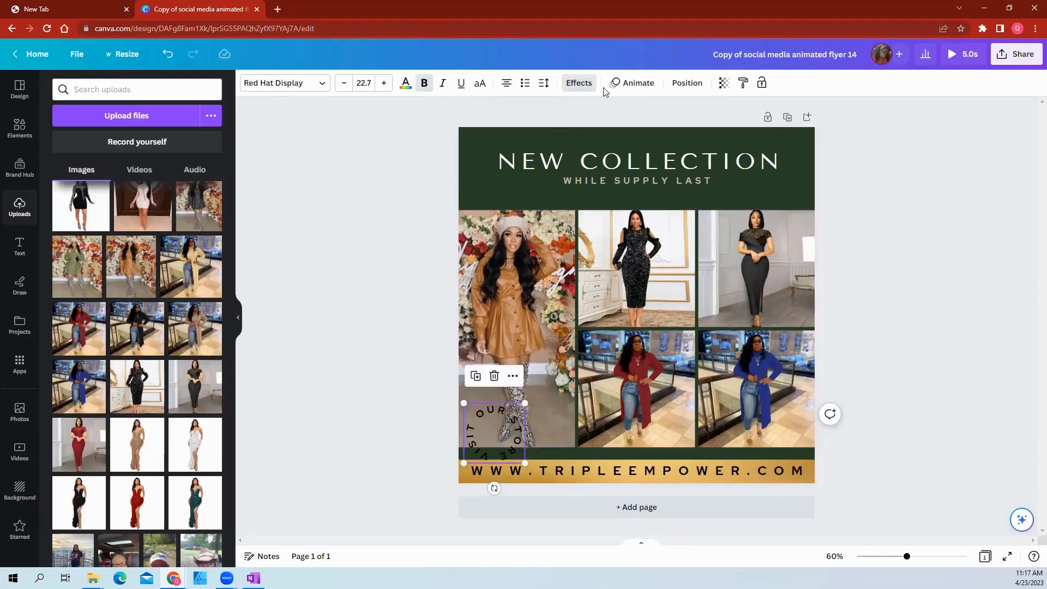
pyautogui.click(629, 83)
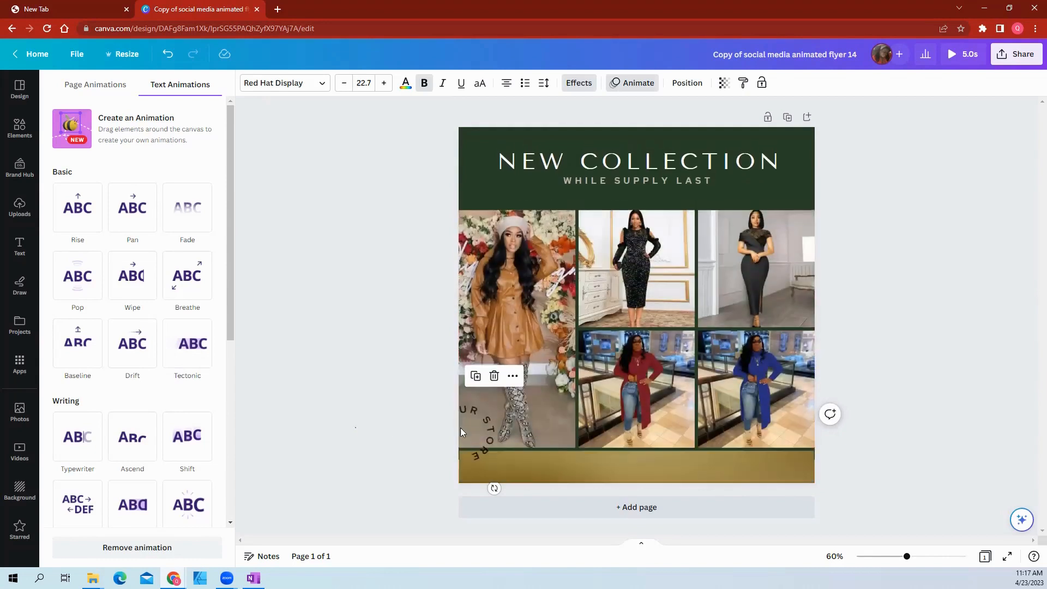
pyautogui.click(460, 428)
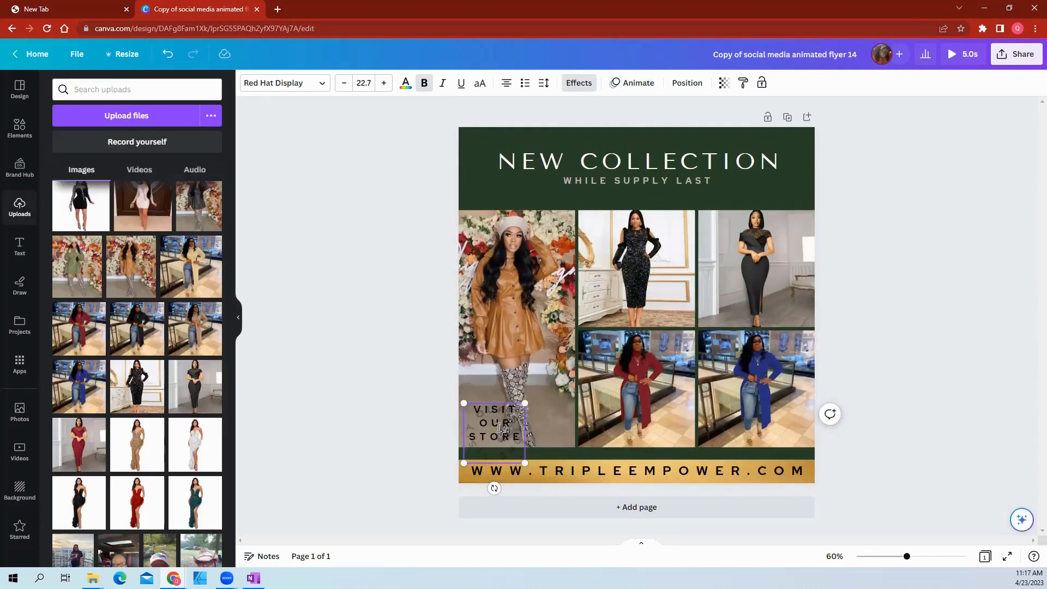
pyautogui.click(426, 161)
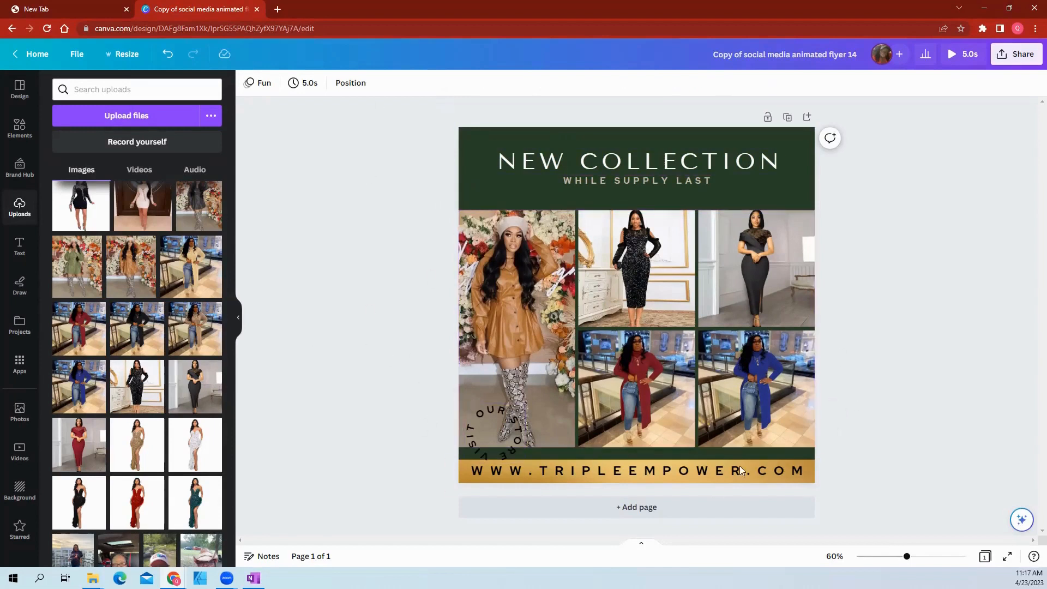
# Step: Open the flyer's download settings and set the file type to PNG
pyautogui.click(998, 60)
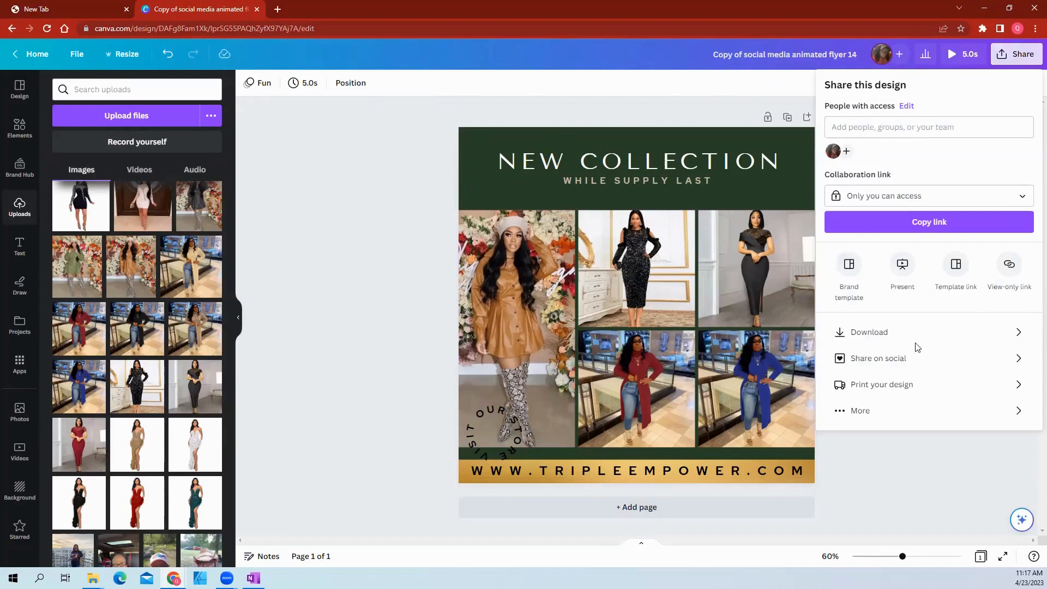
pyautogui.click(889, 339)
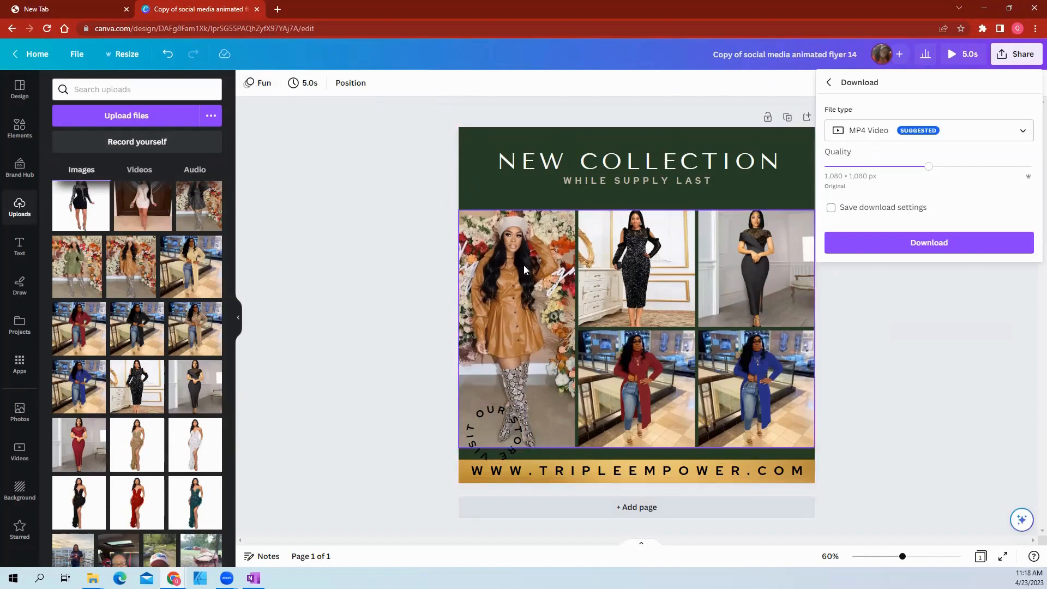
pyautogui.click(878, 133)
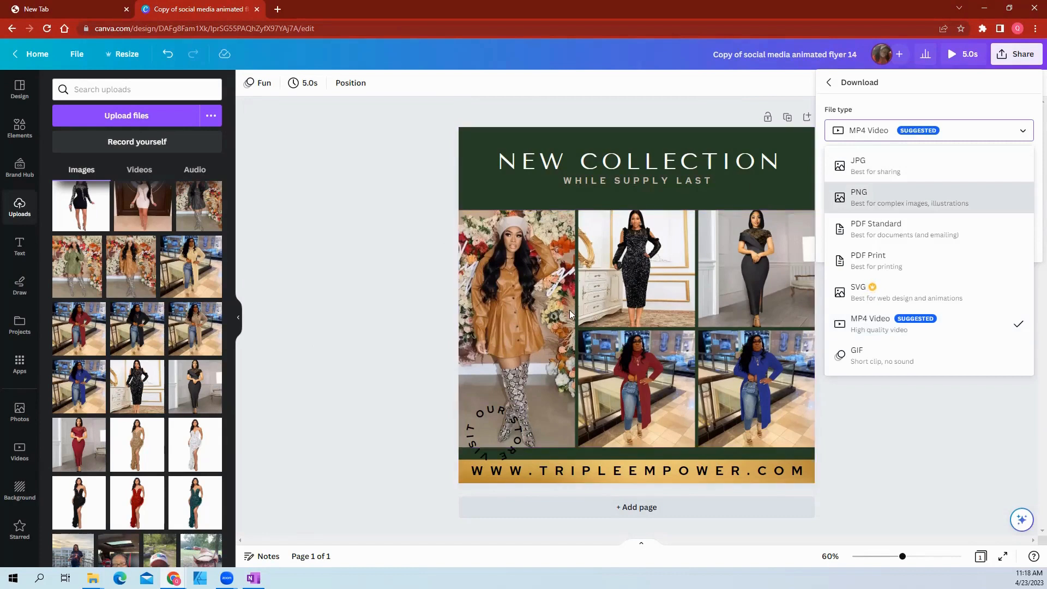
pyautogui.click(860, 199)
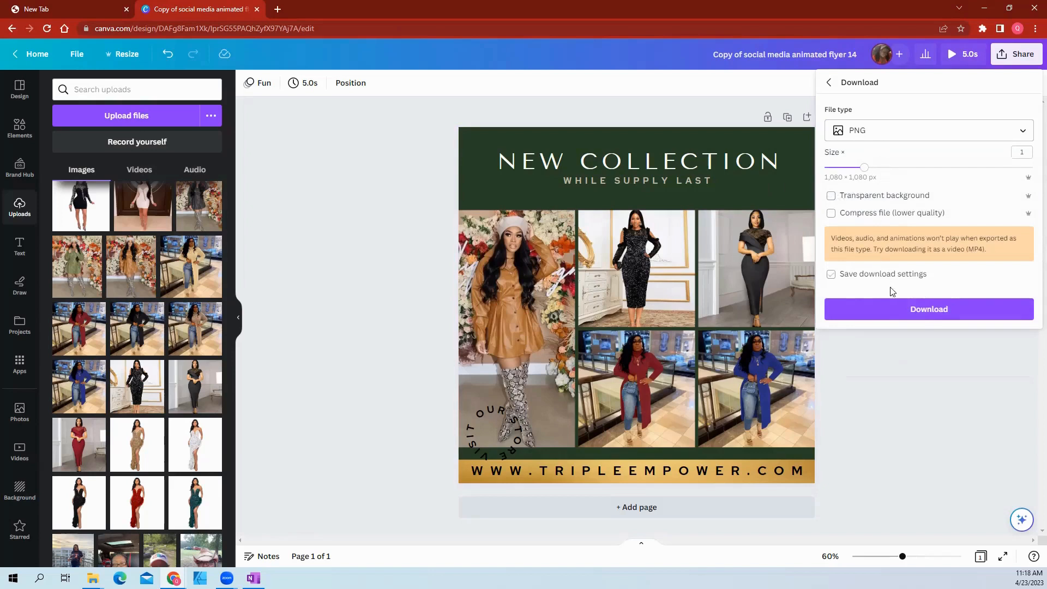
# Step: Examine the social sharing destinations and the scheduling calendar for the flyer, and close the calendar without scheduling a post
pyautogui.click(1014, 53)
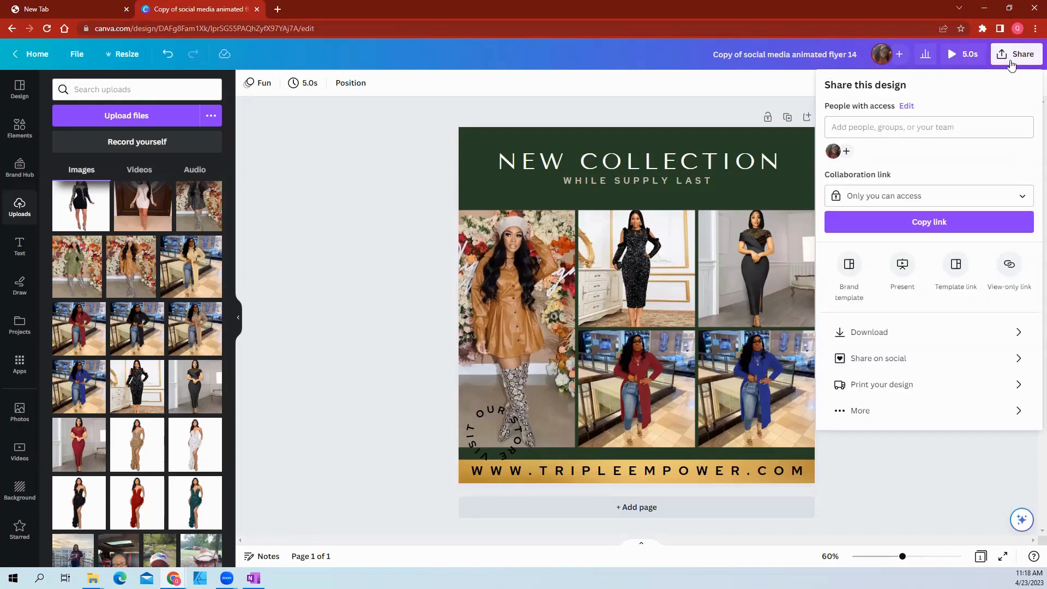
pyautogui.click(908, 358)
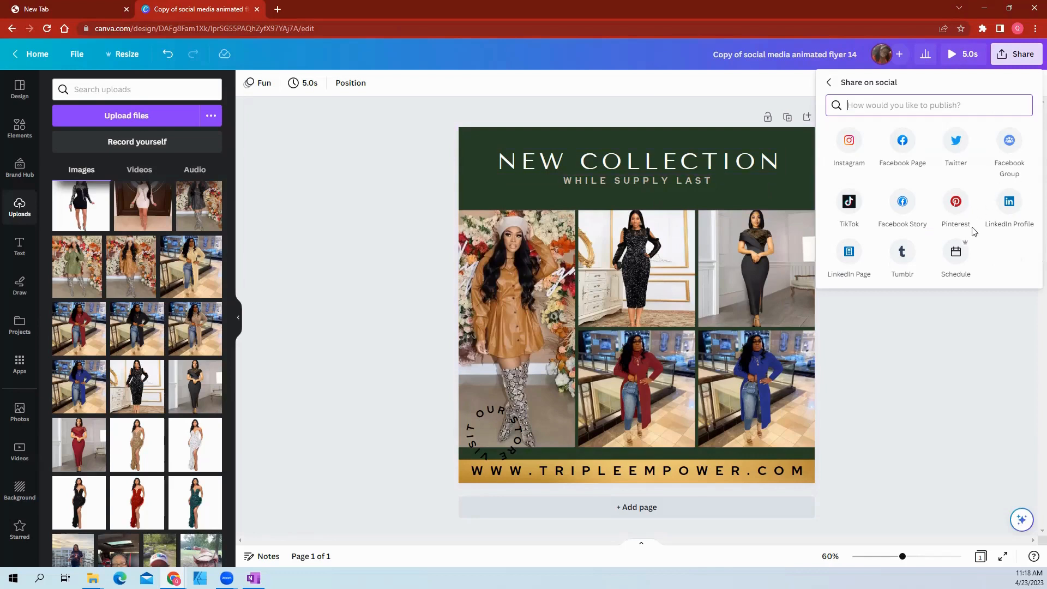
pyautogui.click(957, 263)
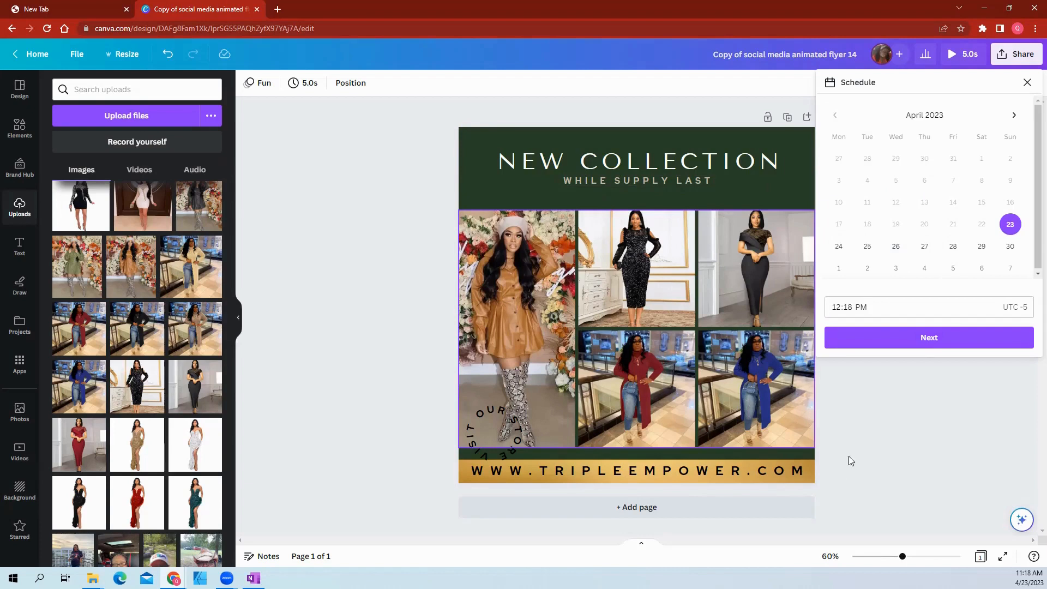
pyautogui.click(911, 420)
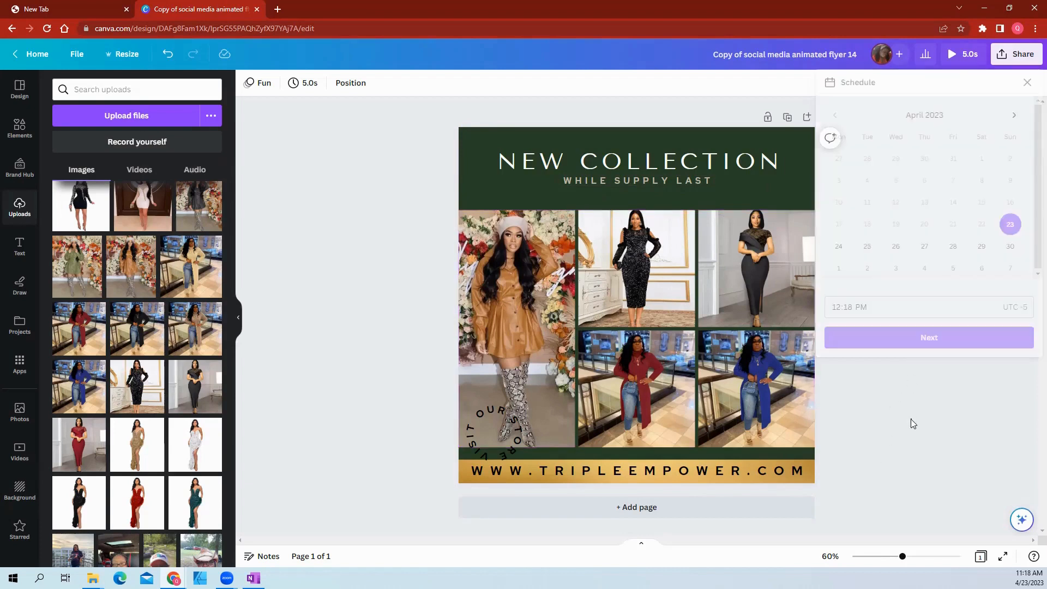